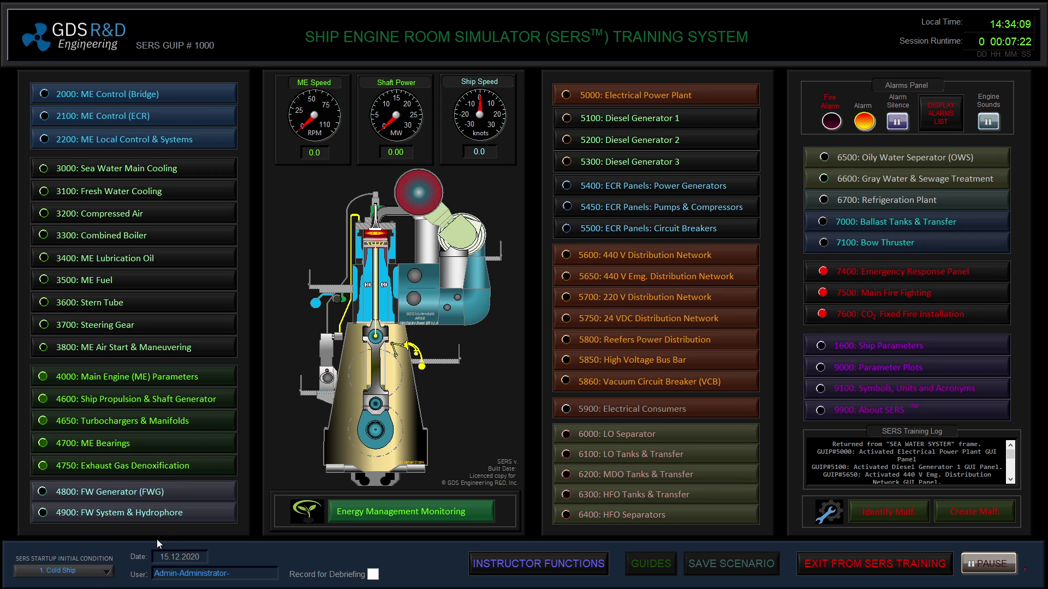
Step: Start the emergency generator with manual engine control and close its breaker onto the 440 V emergency bus bar
{"action": "left_click", "coordinate": [626, 99]}
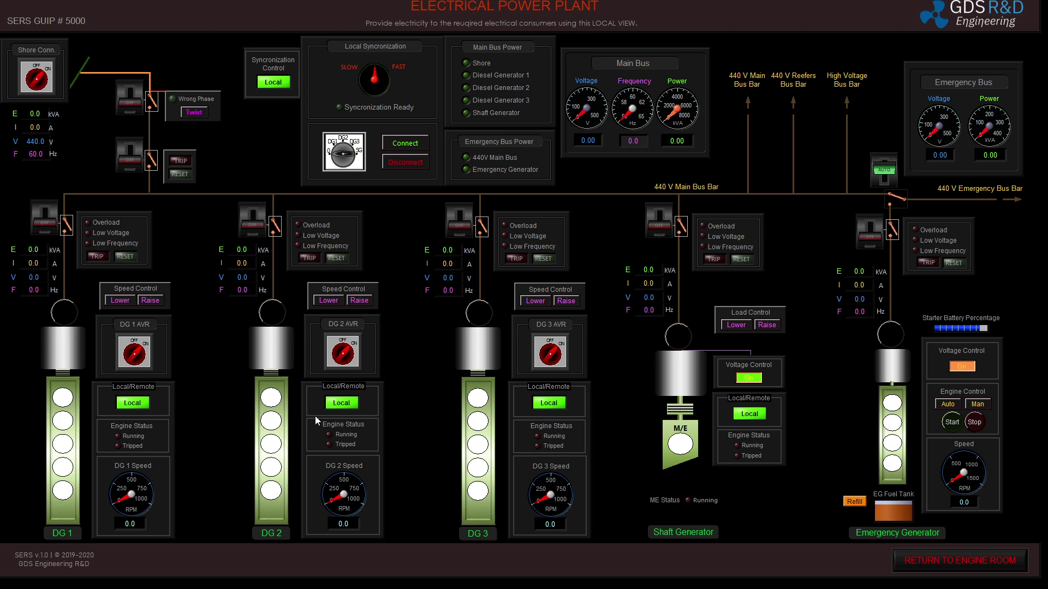
{"action": "left_click", "coordinate": [977, 407]}
{"action": "left_click", "coordinate": [953, 421]}
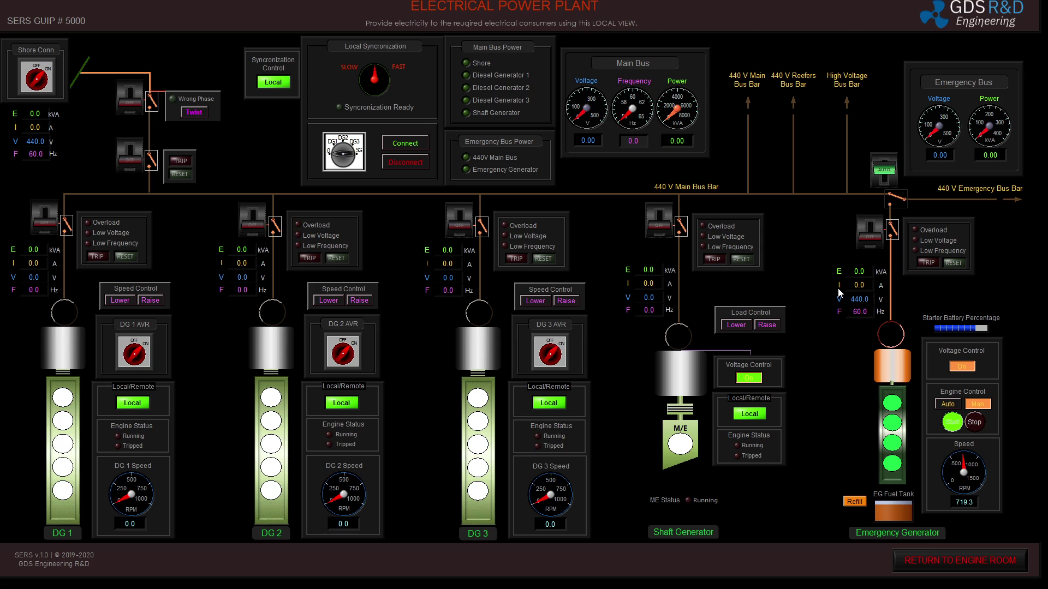
{"action": "left_click", "coordinate": [870, 239]}
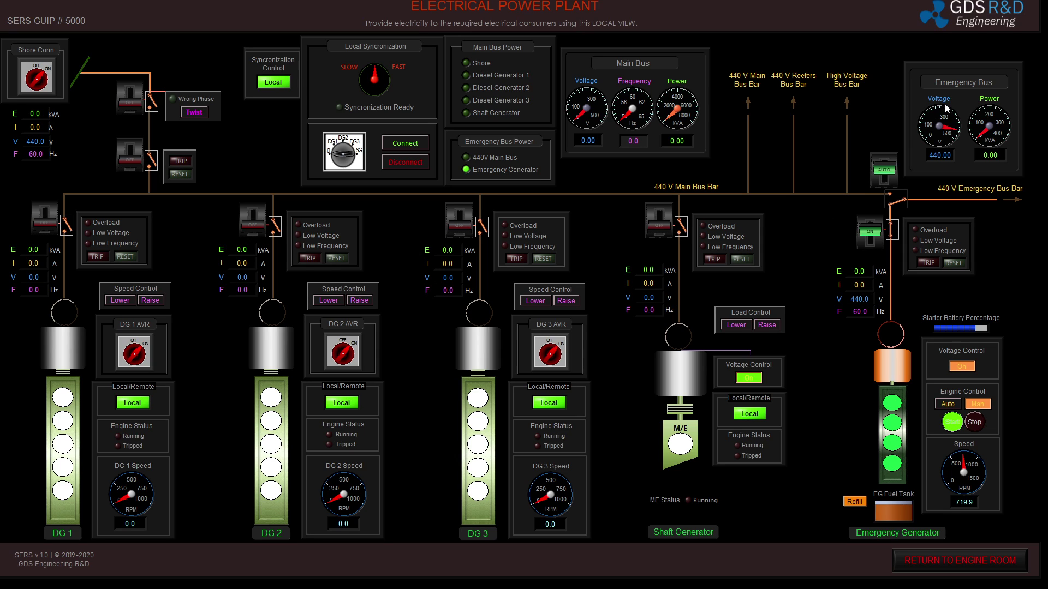
{"action": "left_click", "coordinate": [919, 561]}
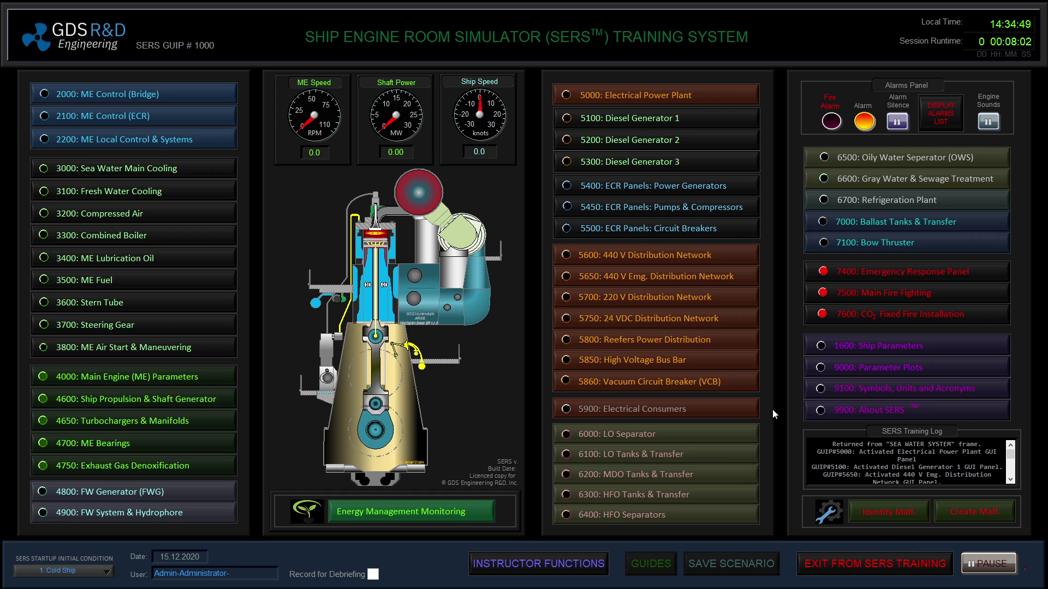
Step: Check the supply lines and circuit breakers in the 440 V and 440 V emergency distribution networks
{"action": "left_click", "coordinate": [692, 254]}
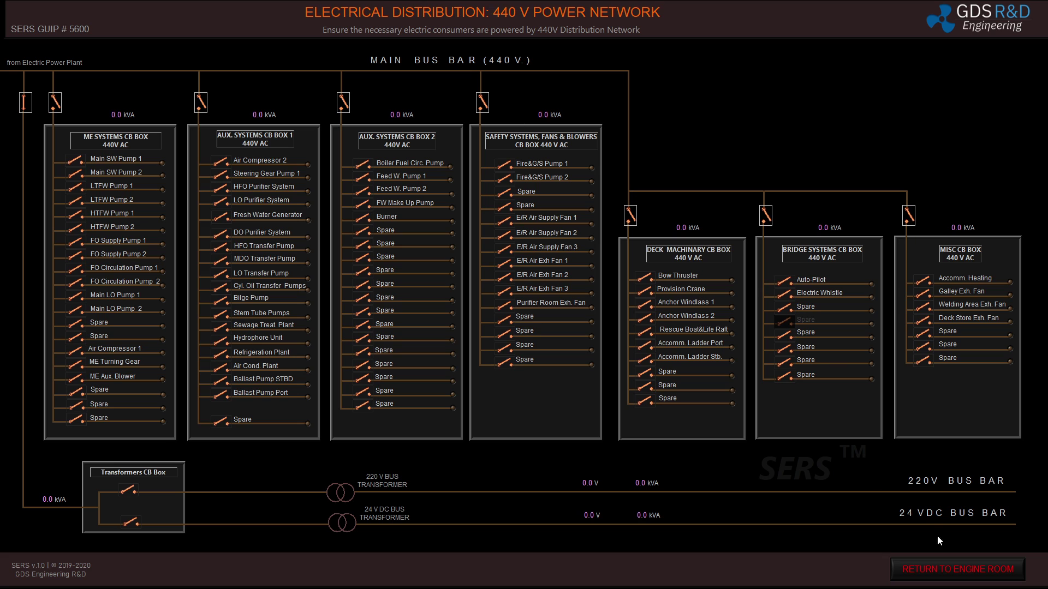
{"action": "left_click", "coordinate": [901, 567]}
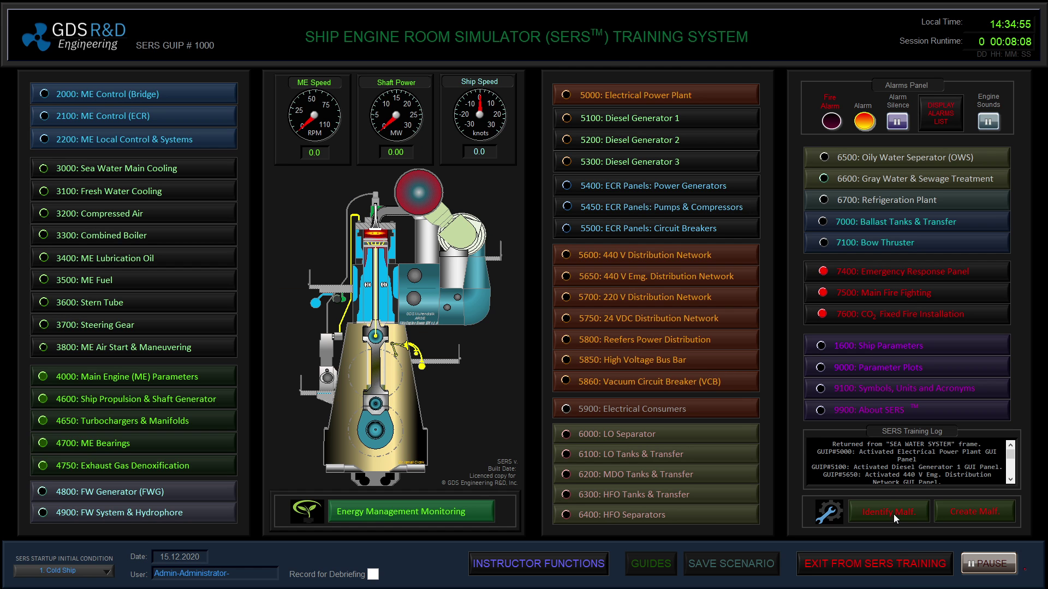
{"action": "left_click", "coordinate": [650, 281]}
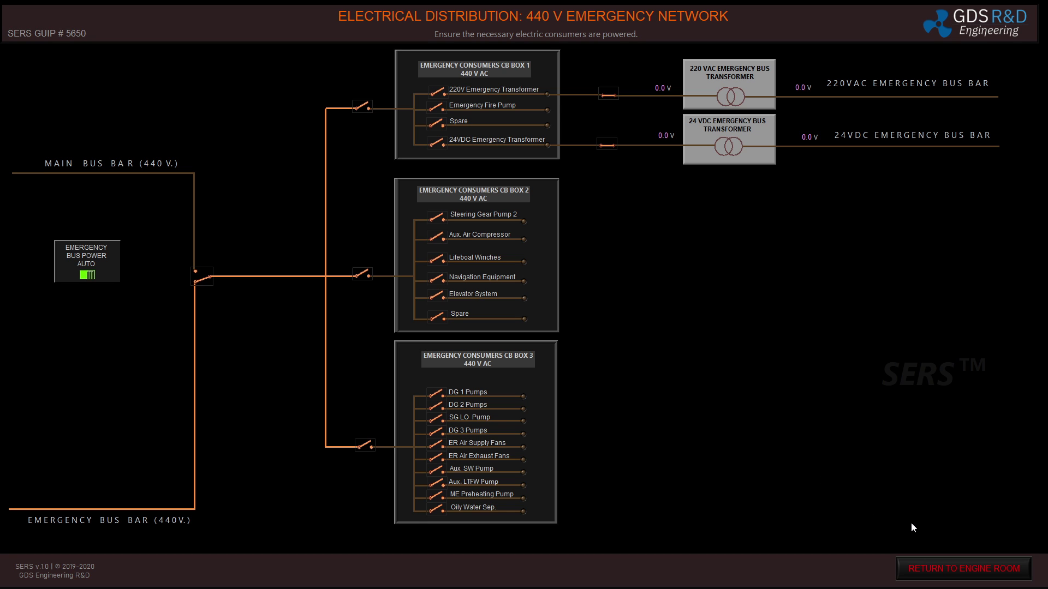
{"action": "left_click", "coordinate": [942, 568]}
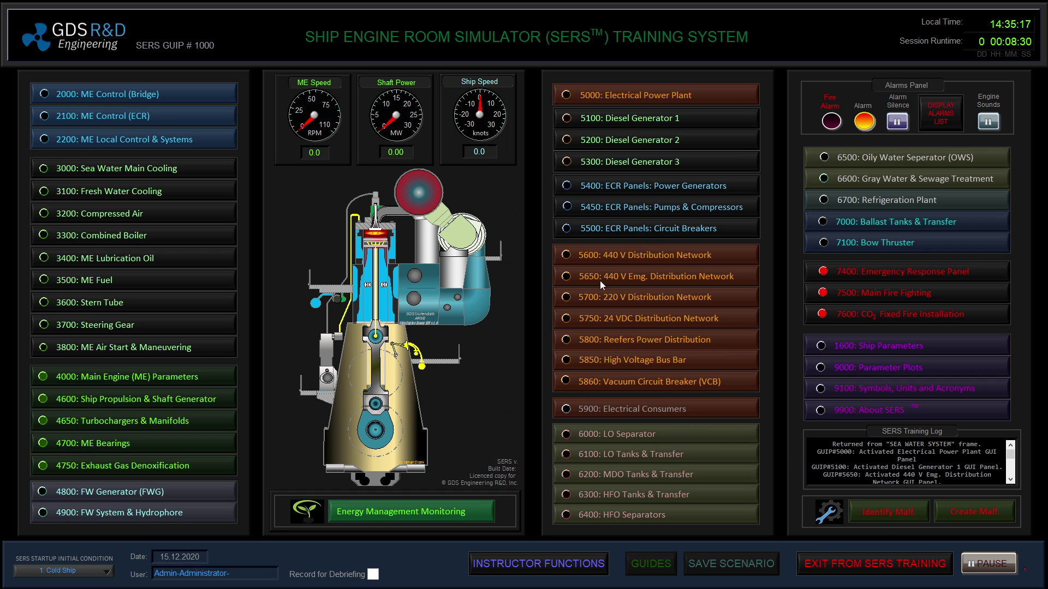
Step: On the ECR circuit breaker panel, switch on the 440 V emergency consumers, both emergency transformers, the oily water separator, and the 220 V and 24 VDC emergency consumers
{"action": "left_click", "coordinate": [643, 229]}
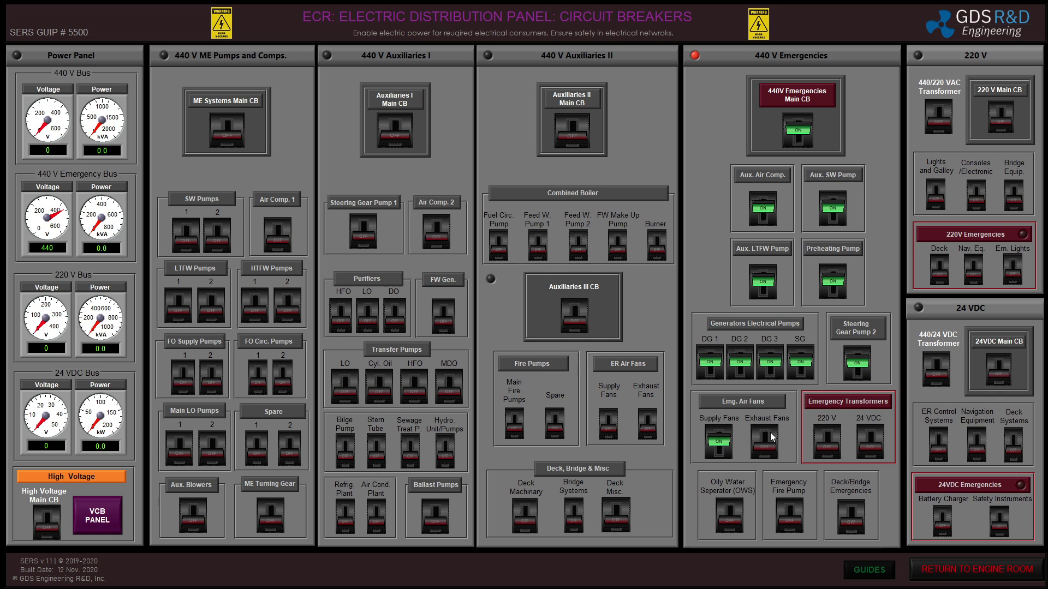
{"action": "left_click", "coordinate": [819, 438]}
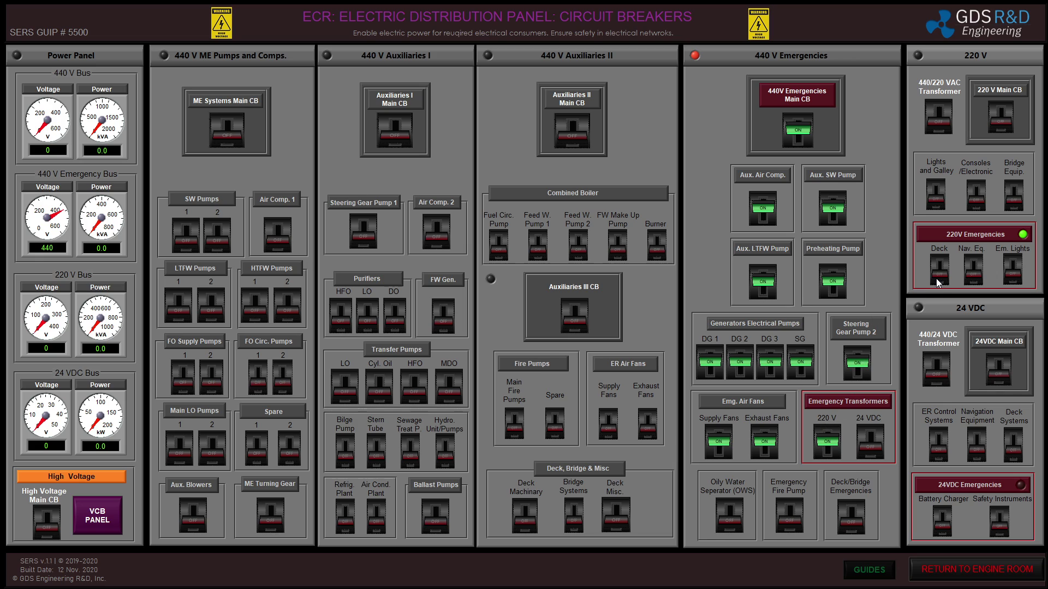
{"action": "left_click", "coordinate": [869, 441]}
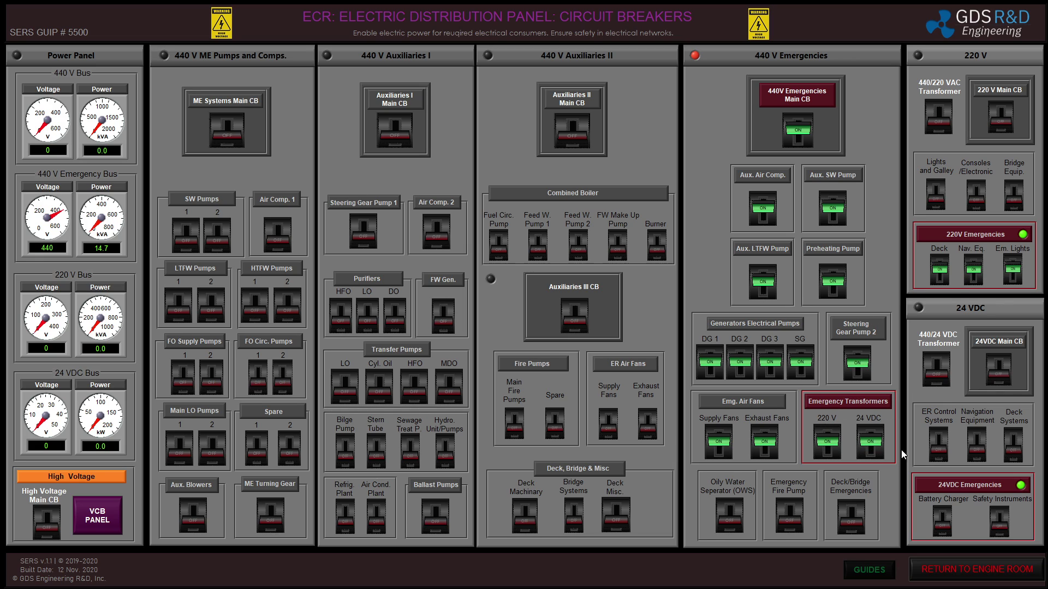
{"action": "left_click", "coordinate": [1001, 526]}
{"action": "left_click", "coordinate": [732, 513]}
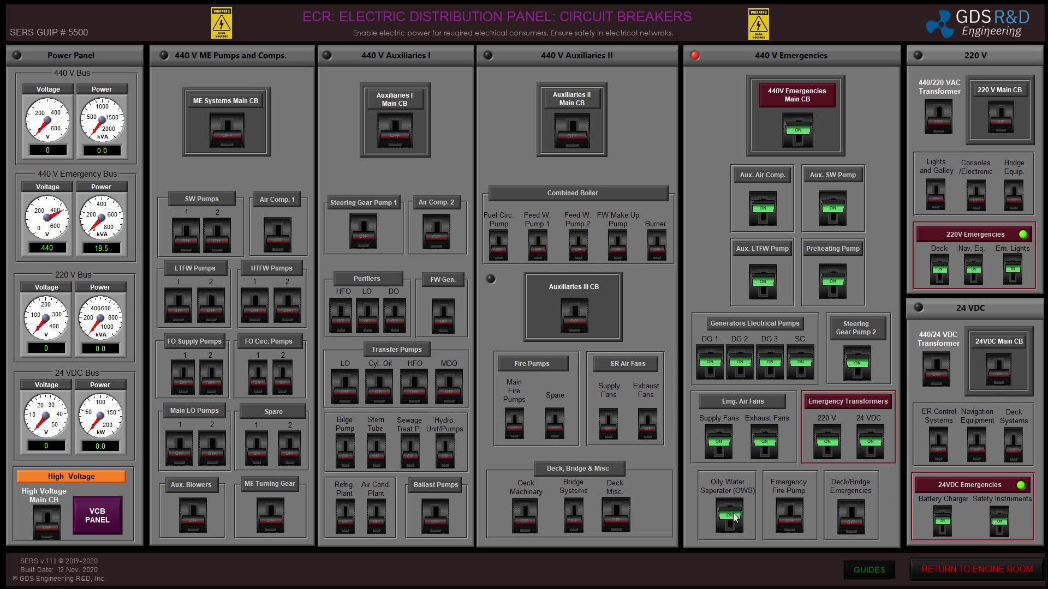
{"action": "left_click", "coordinate": [943, 571]}
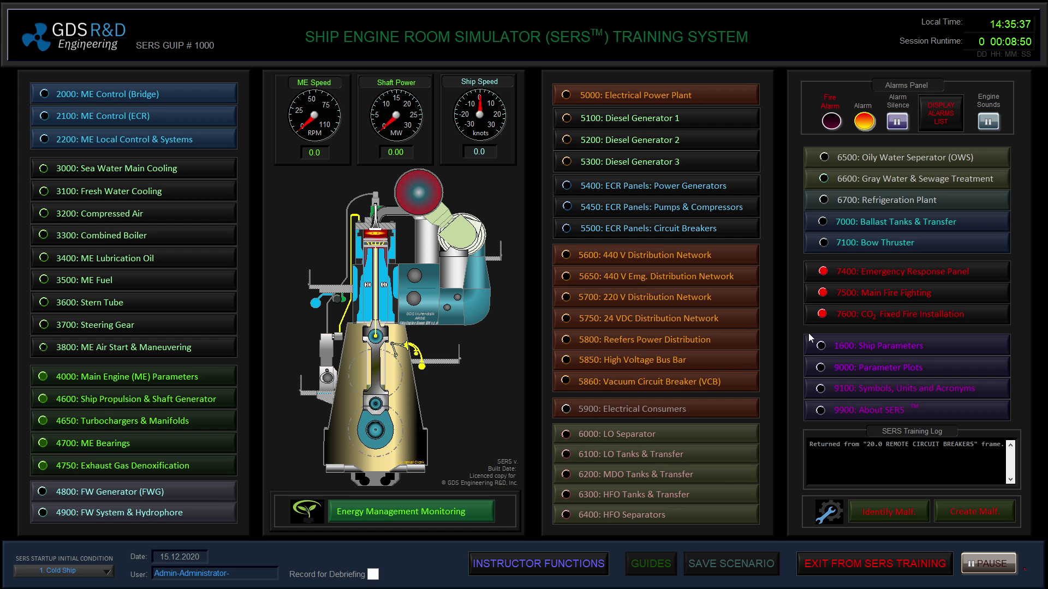
Step: Check the emergency generator's load in the electrical power plant and review Diesel Generator 1's local systems
{"action": "left_click", "coordinate": [674, 95]}
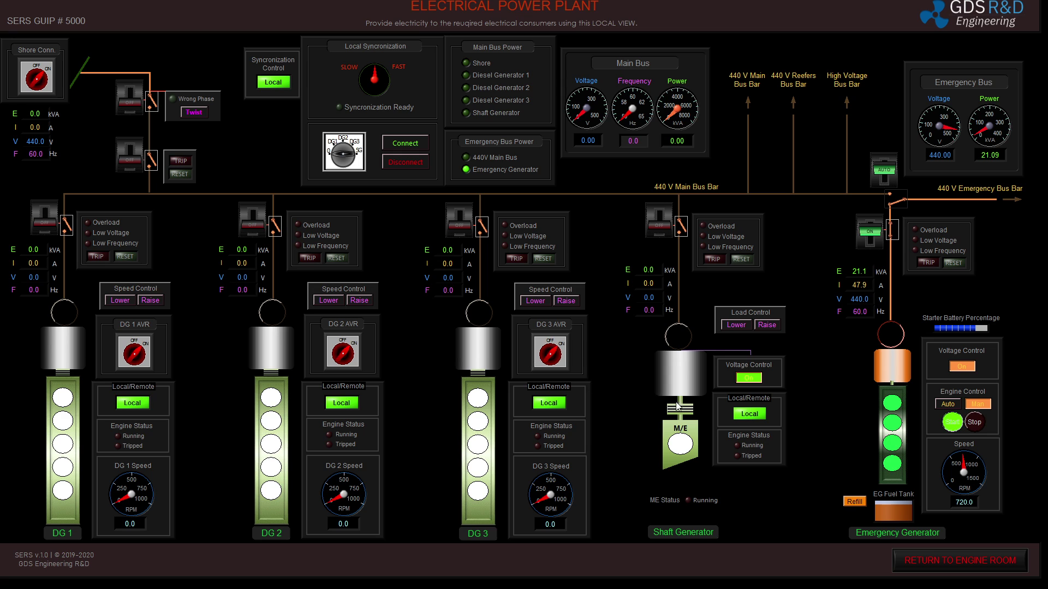
{"action": "left_click", "coordinate": [921, 560]}
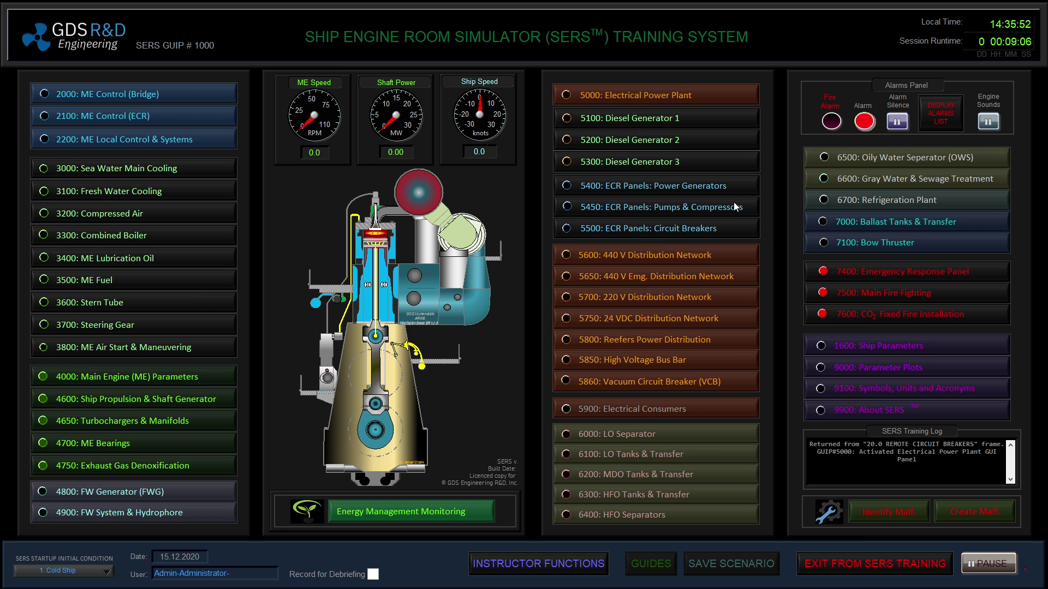
{"action": "left_click", "coordinate": [657, 120]}
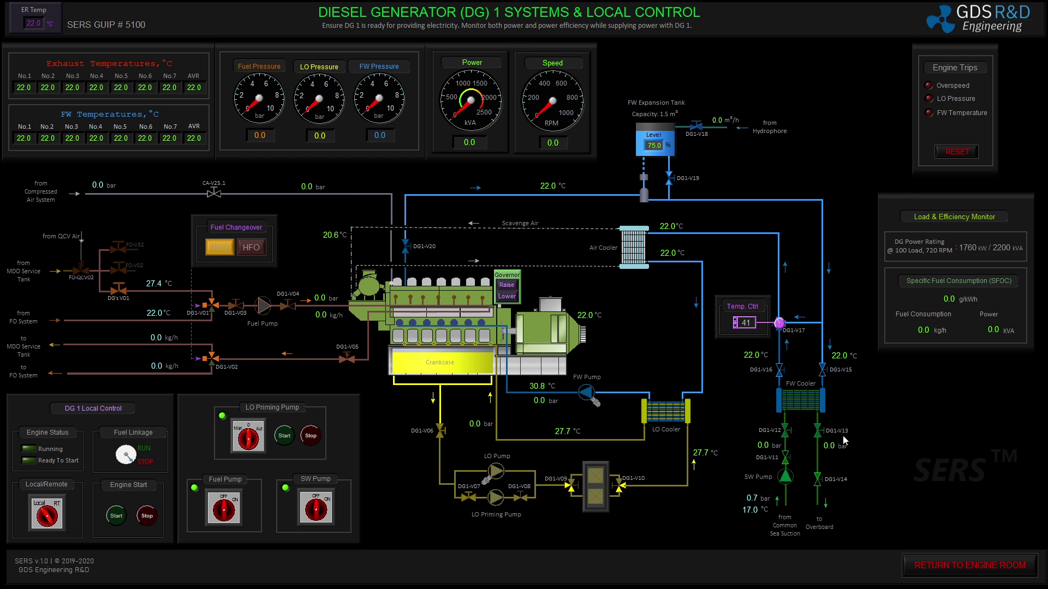
{"action": "left_click", "coordinate": [919, 566]}
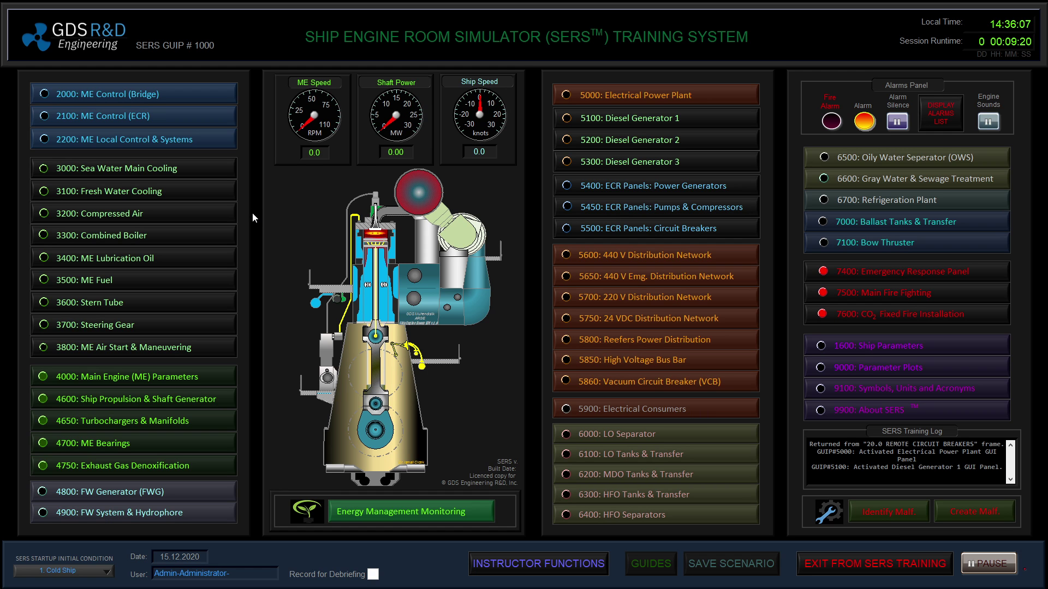
Step: Start the auxiliary air compressor in manual mode to fill the auxiliary air receiver through CA-V03 and CA-V07
{"action": "left_click", "coordinate": [215, 205]}
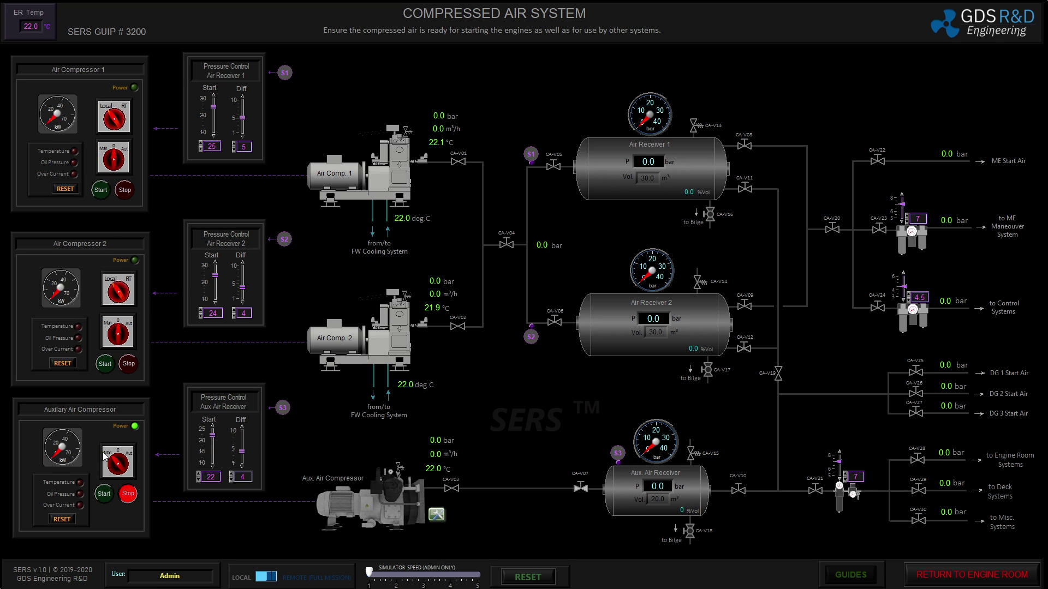
{"action": "left_click", "coordinate": [110, 497]}
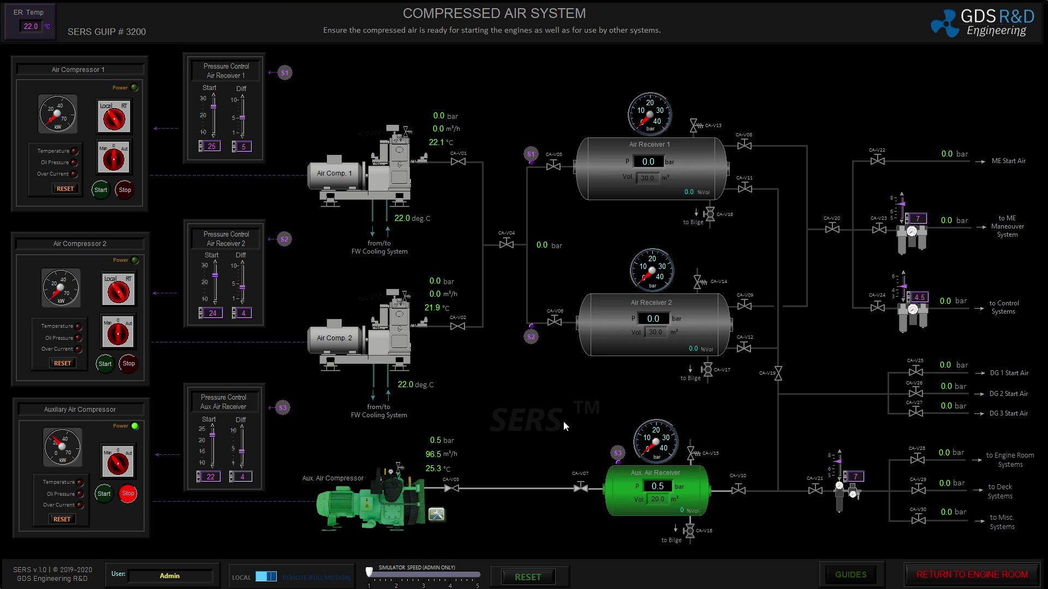
{"action": "left_click", "coordinate": [956, 577]}
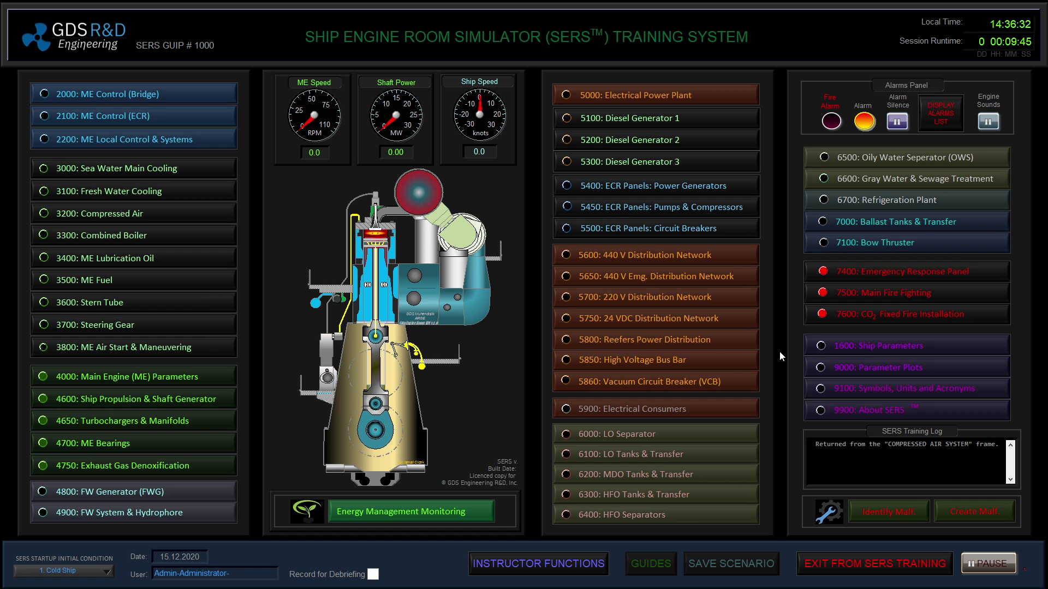
Step: Open sea water valves SW-V01 and SW-V02 to feed the diesel generator pumps from the low suction sea chest
{"action": "left_click", "coordinate": [673, 119]}
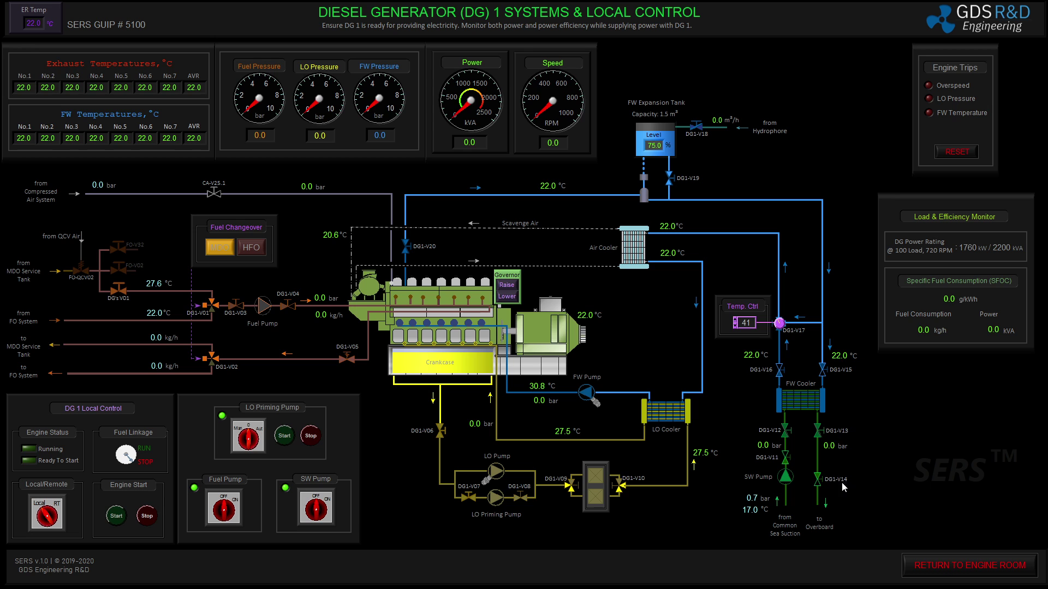
{"action": "left_click", "coordinate": [930, 571]}
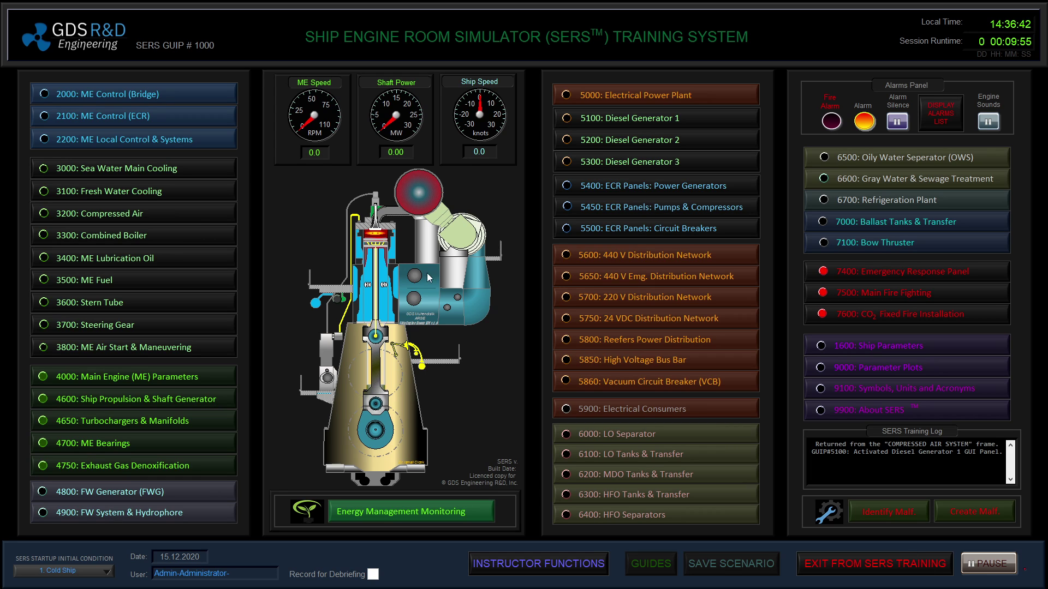
{"action": "left_click", "coordinate": [156, 163]}
{"action": "left_click", "coordinate": [164, 431]}
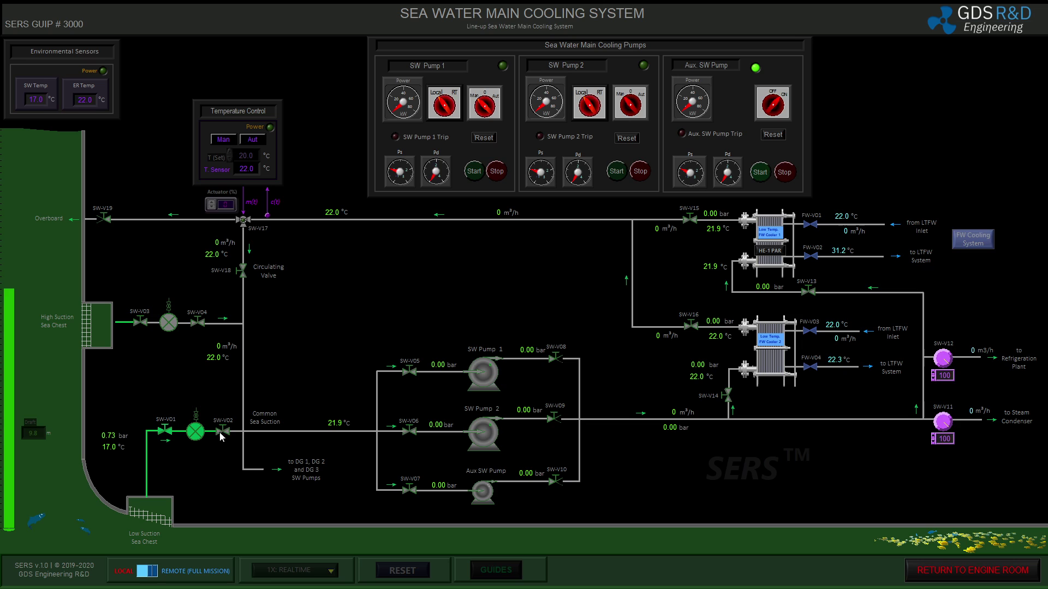
{"action": "left_click", "coordinate": [222, 431]}
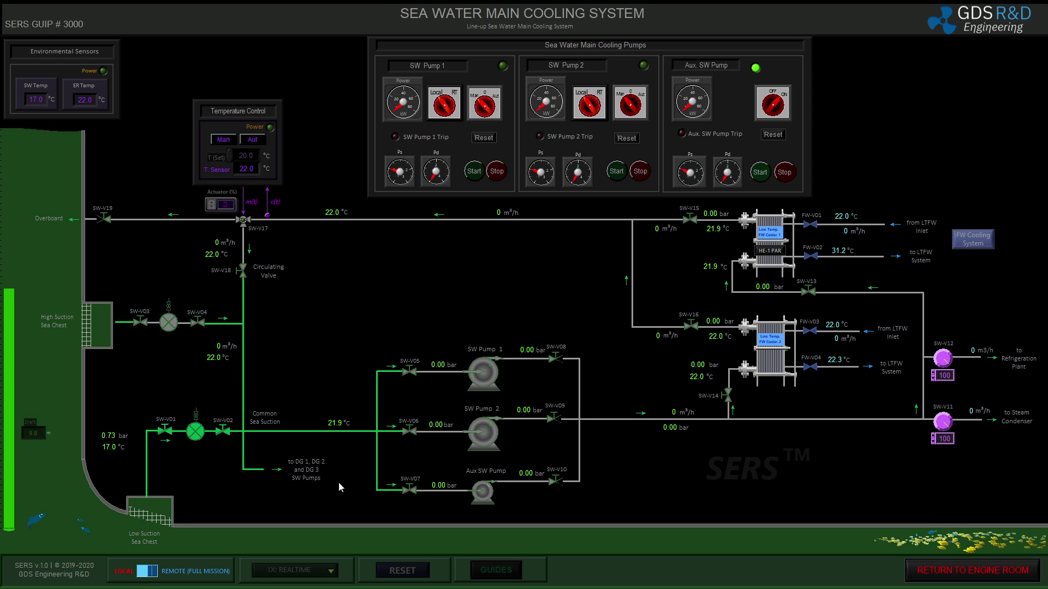
{"action": "left_click", "coordinate": [933, 571]}
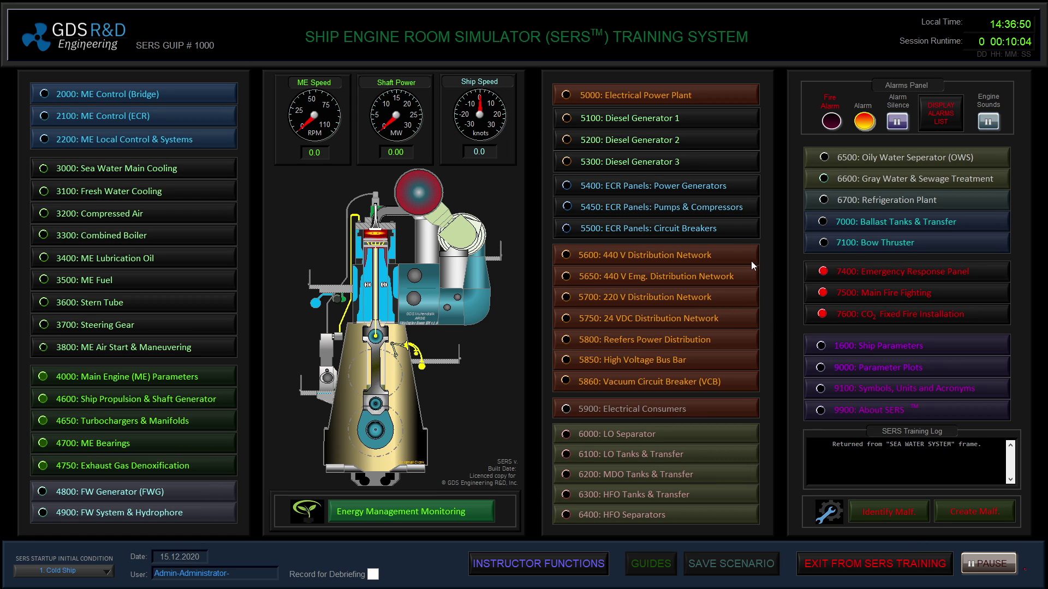
Step: Switch on Diesel Generator 1's SW pump and open fresh water valves DG1-V20, DG1-V15 and DG1-V16
{"action": "left_click", "coordinate": [672, 129]}
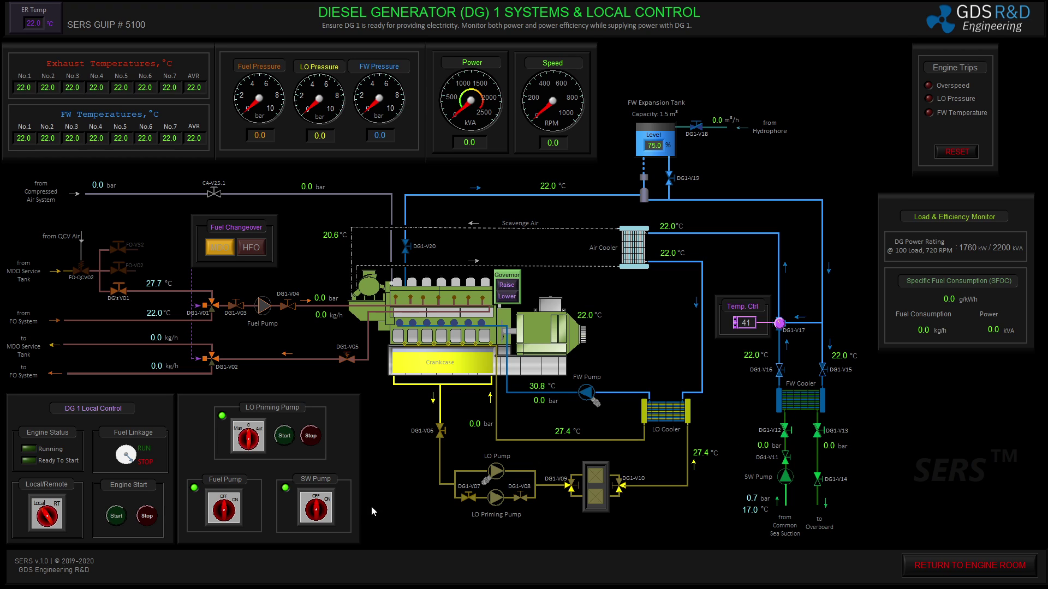
{"action": "left_click", "coordinate": [316, 509]}
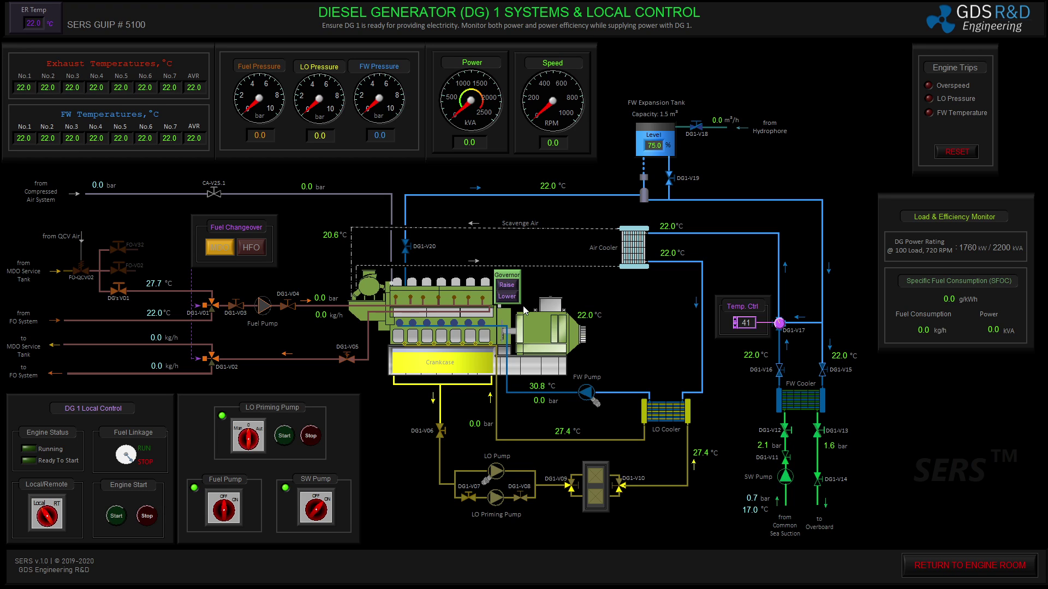
{"action": "left_click", "coordinate": [405, 247]}
{"action": "left_click", "coordinate": [822, 371]}
{"action": "left_click", "coordinate": [780, 370]}
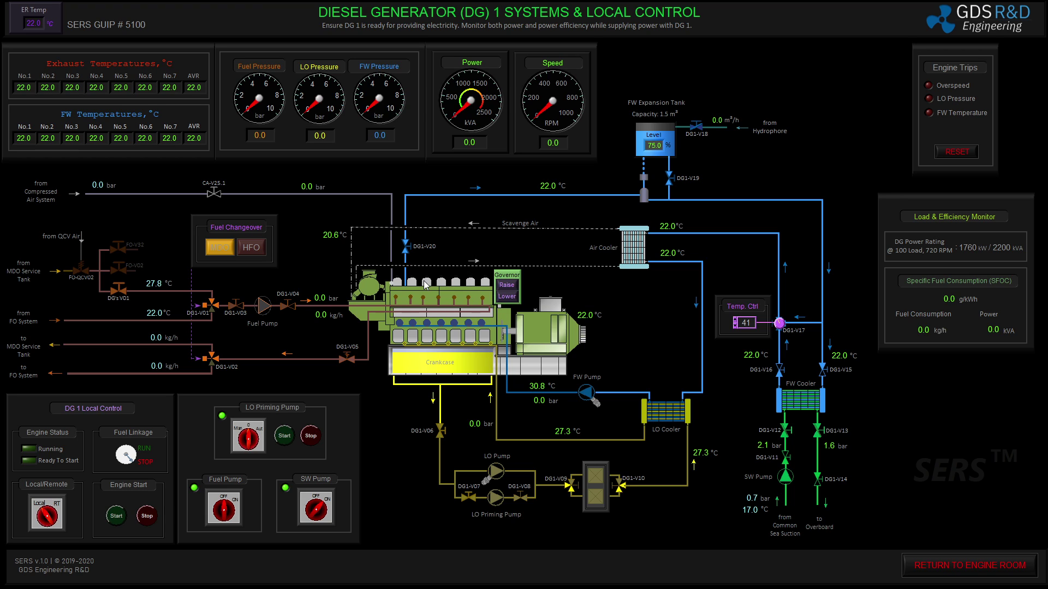
Step: Line up DG 1's lubricating oil circuit from valve DG1-V06 and start the LO priming pump in manual mode
{"action": "left_click", "coordinate": [441, 431]}
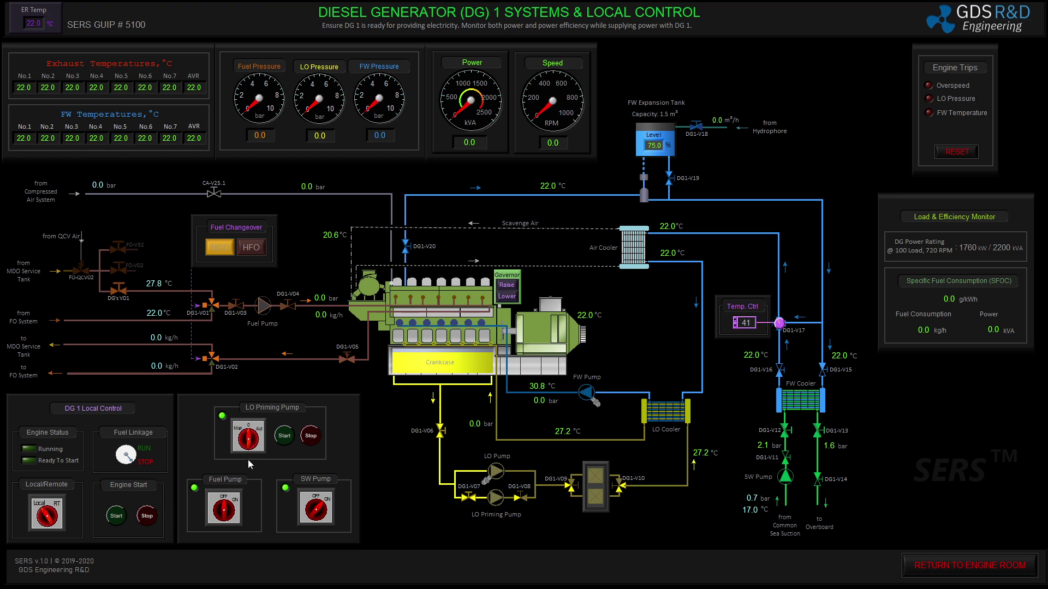
{"action": "left_click", "coordinate": [245, 437]}
{"action": "left_click", "coordinate": [284, 436]}
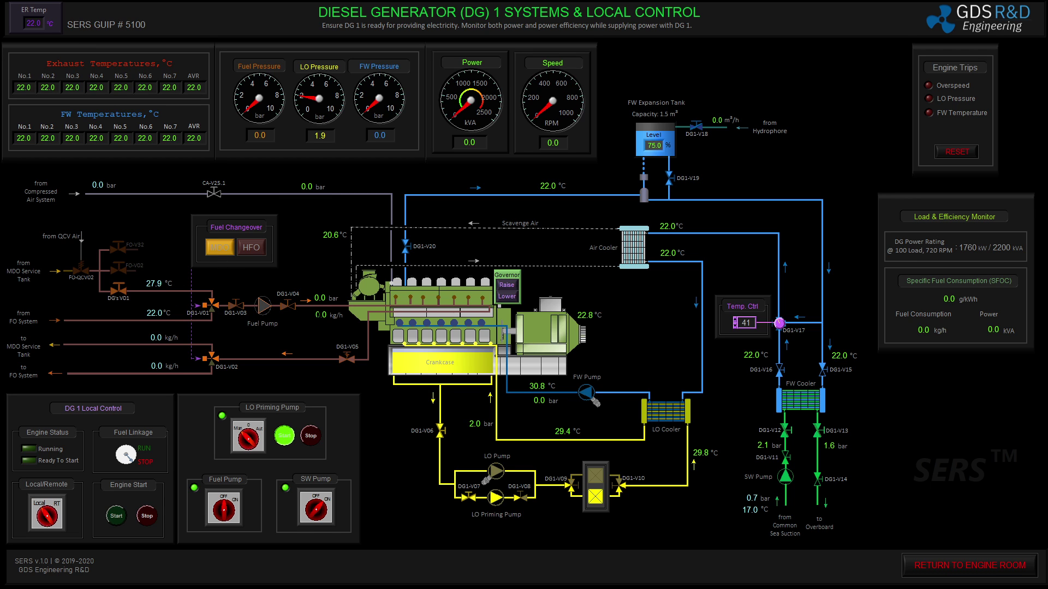
Step: Open quick-closing valve FO-QCV02 at the MDO/MGO service tank outlet
{"action": "left_click", "coordinate": [932, 573]}
{"action": "left_click", "coordinate": [673, 475]}
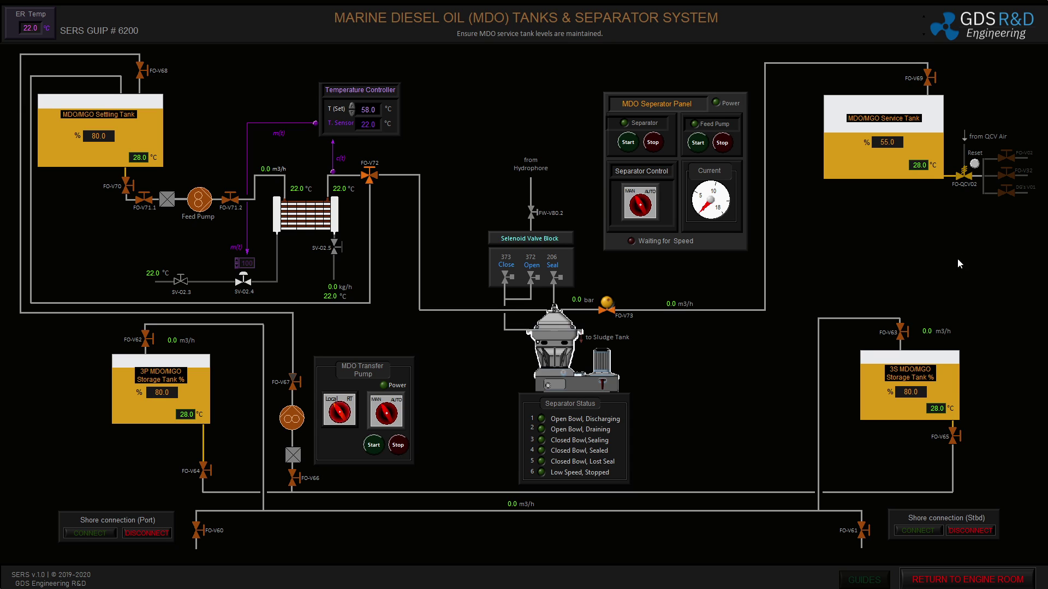
{"action": "left_click", "coordinate": [952, 580]}
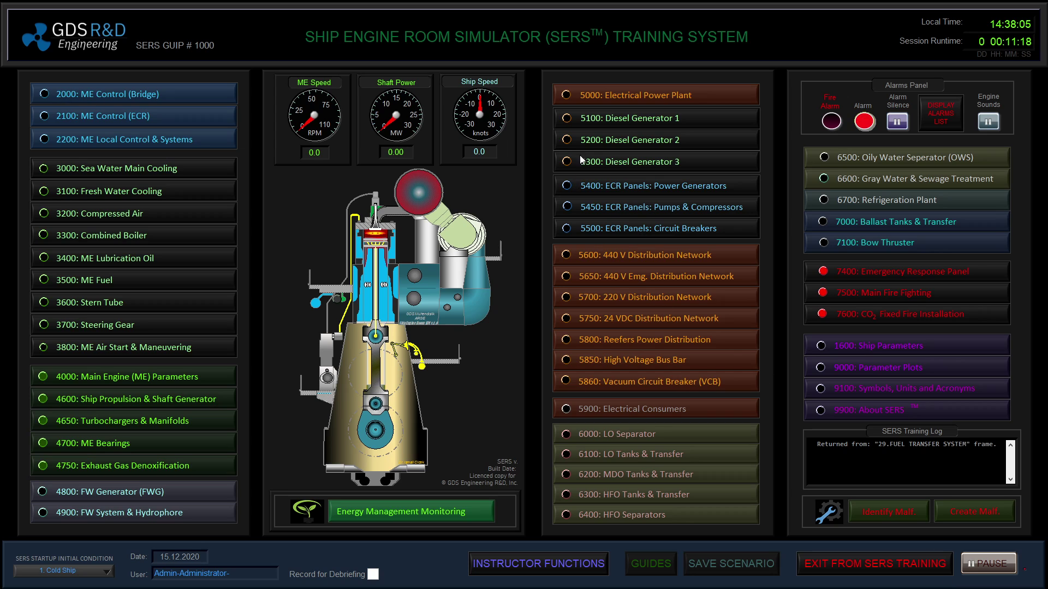
Step: Line up DG 1's MDO supply and return valves, including DG1-V01, DG1-V03, DG1-V04 and DG1-V05, and switch on its fuel pump
{"action": "left_click", "coordinate": [608, 117]}
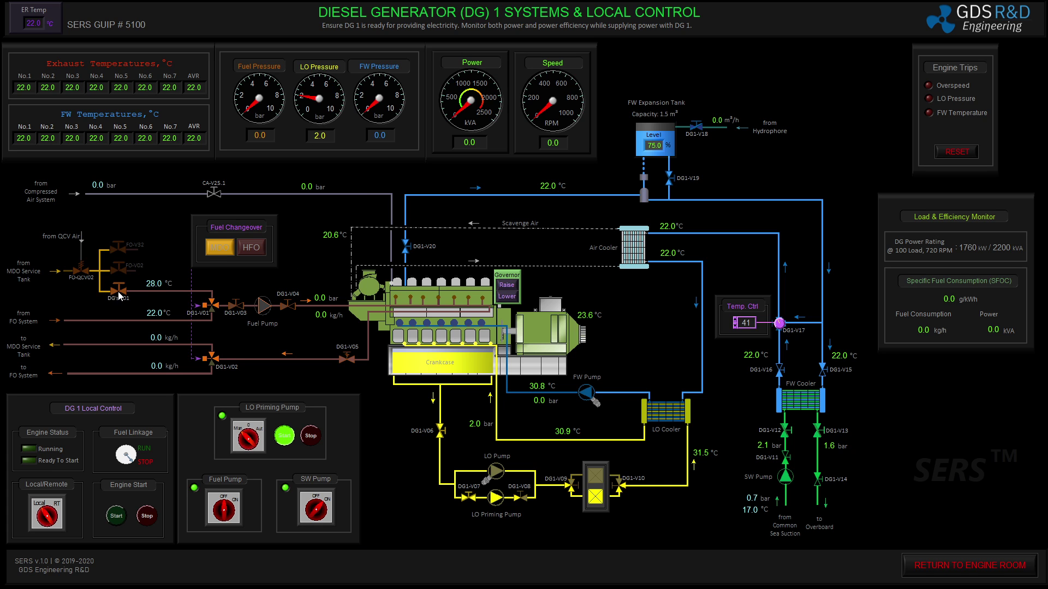
{"action": "left_click", "coordinate": [213, 306]}
{"action": "left_click", "coordinate": [238, 310]}
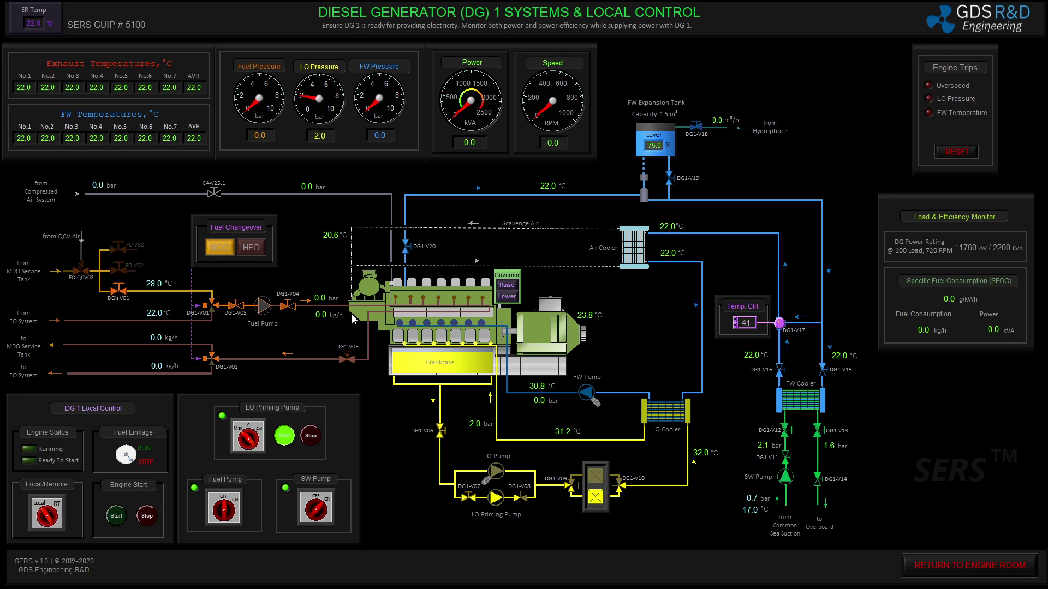
{"action": "left_click", "coordinate": [233, 508]}
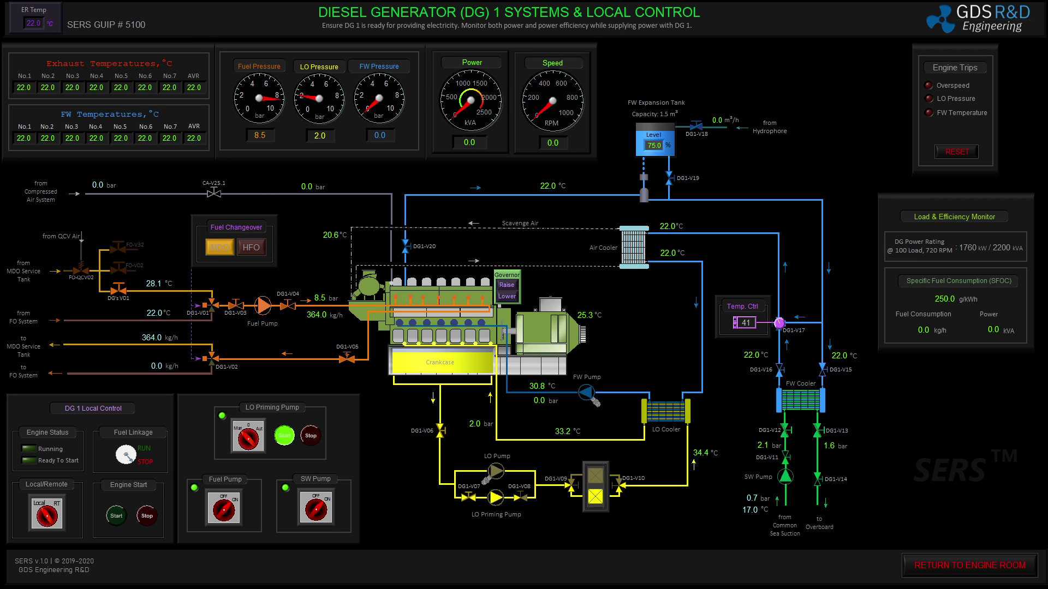
Step: Open valve CA-V10 at the auxiliary air receiver's outlet in the compressed air system
{"action": "left_click", "coordinate": [928, 562]}
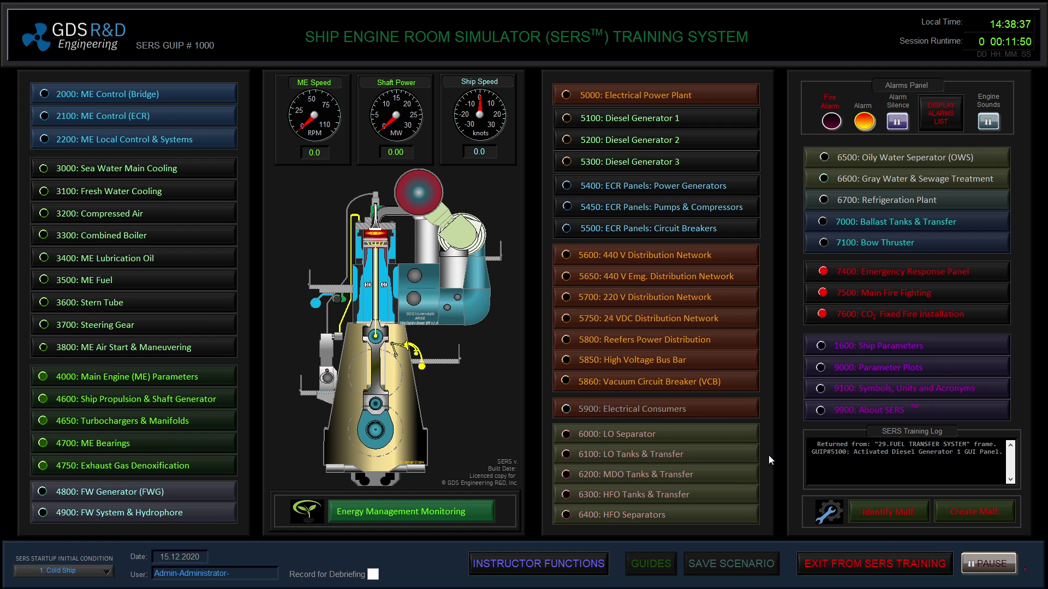
{"action": "left_click", "coordinate": [154, 213]}
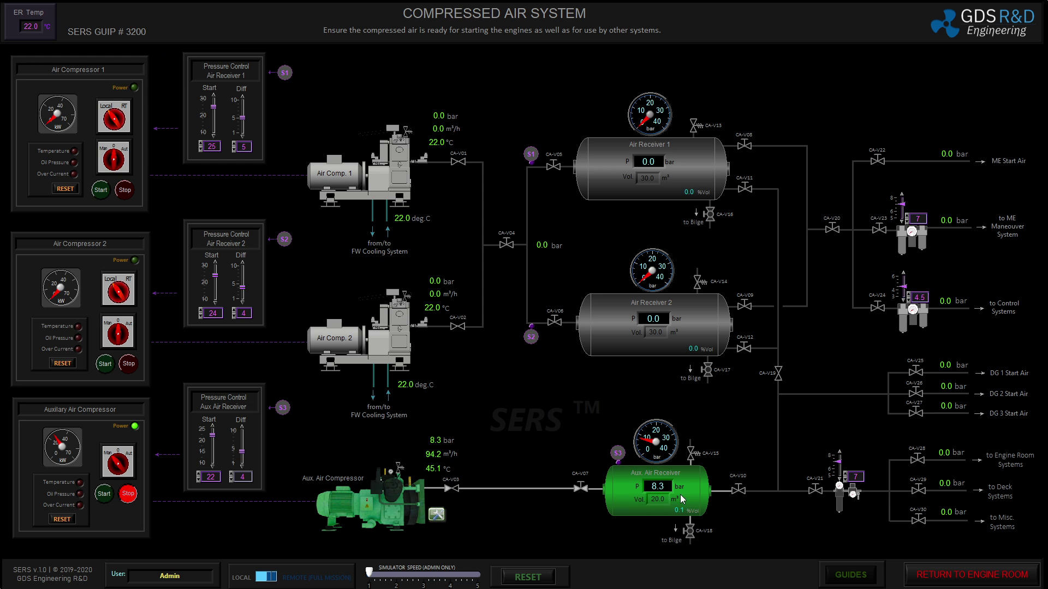
{"action": "left_click", "coordinate": [740, 494]}
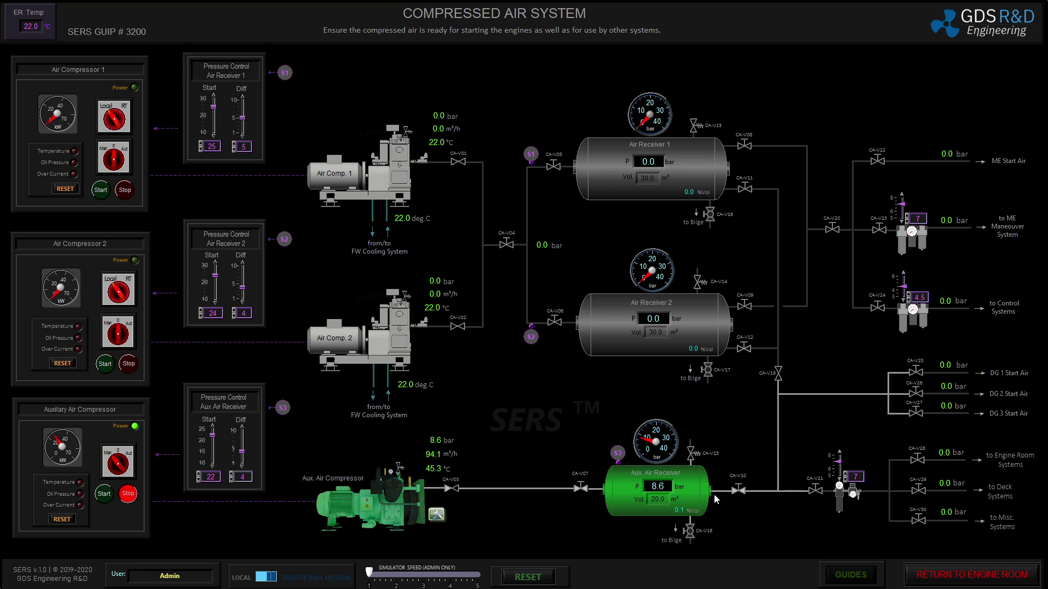
{"action": "left_click", "coordinate": [952, 573]}
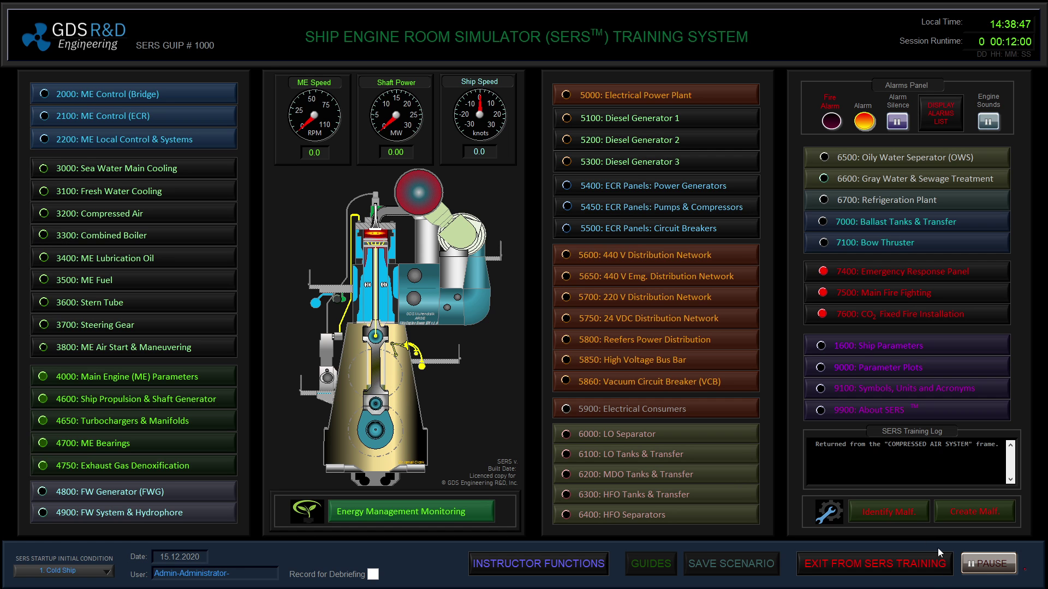
Step: Open DG 1's starting air valve CA-V25.1 and start the Diesel Generator 1 engine from its local control
{"action": "left_click", "coordinate": [644, 124]}
{"action": "left_click", "coordinate": [215, 194]}
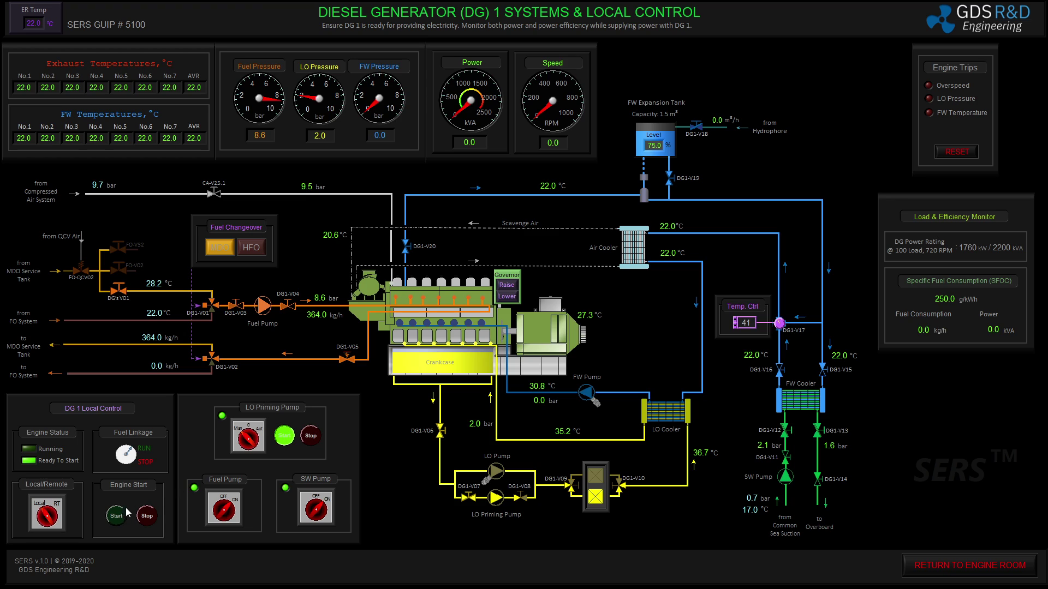
{"action": "left_click", "coordinate": [117, 521]}
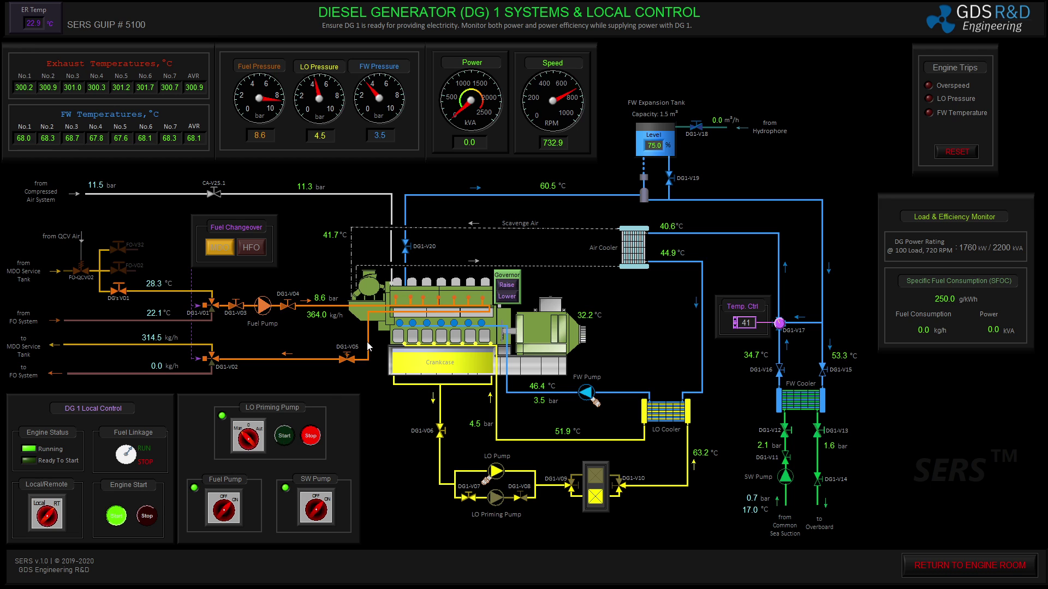
Step: Select DG1 on the ECR synchronization panel, lower its frequency to 60 Hz and connect it to the 440 V main bus
{"action": "left_click", "coordinate": [939, 571]}
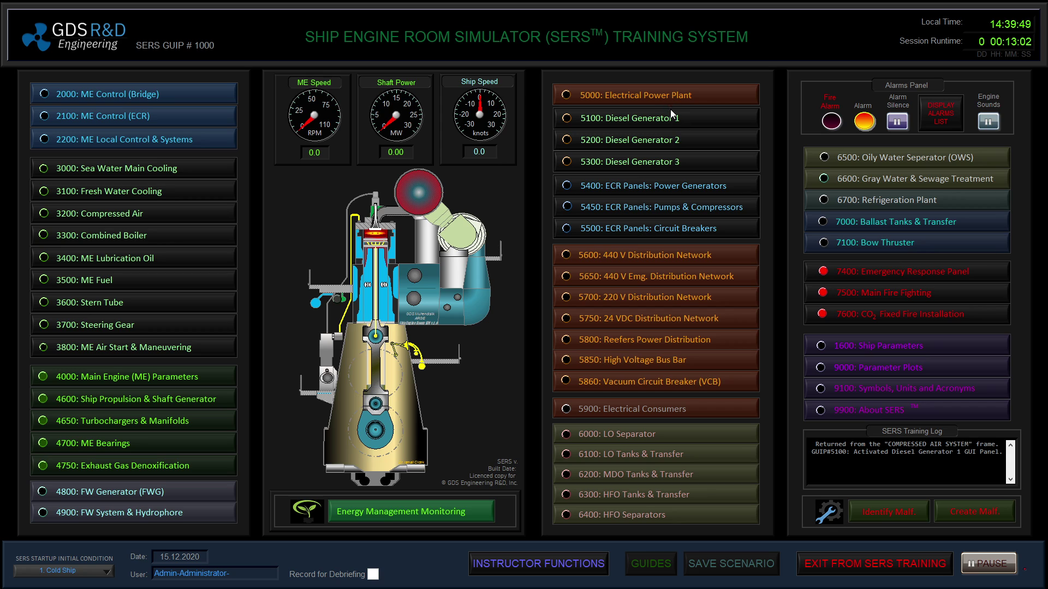
{"action": "left_click", "coordinate": [684, 99]}
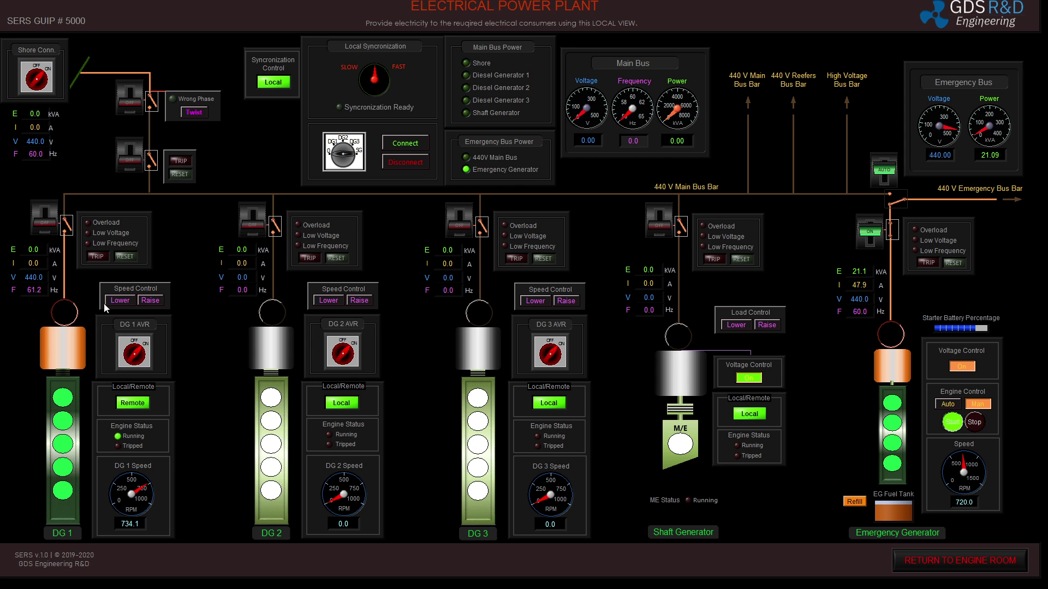
{"action": "left_click", "coordinate": [936, 556]}
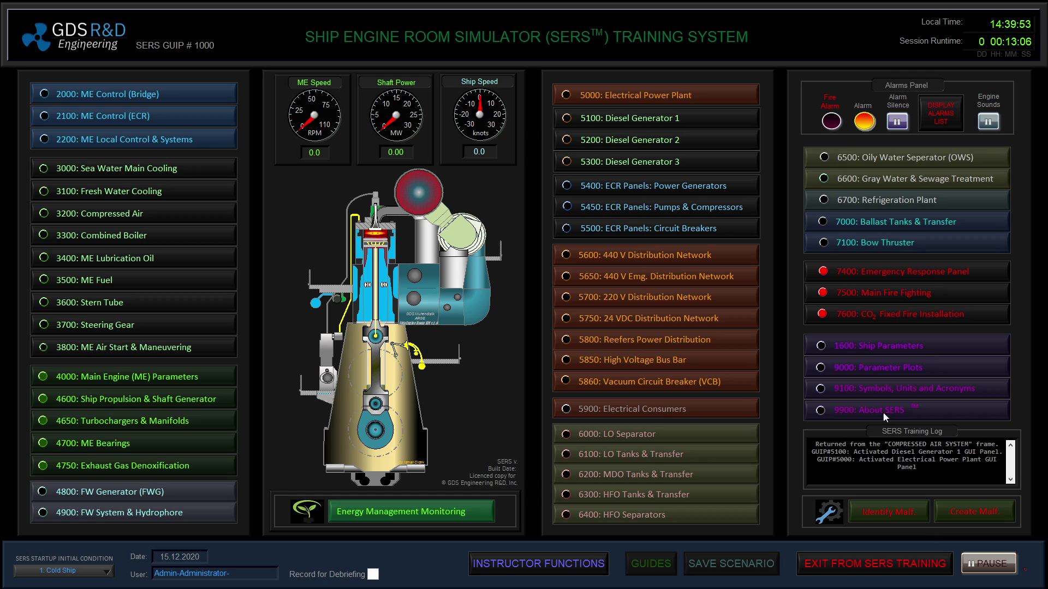
{"action": "left_click", "coordinate": [702, 186]}
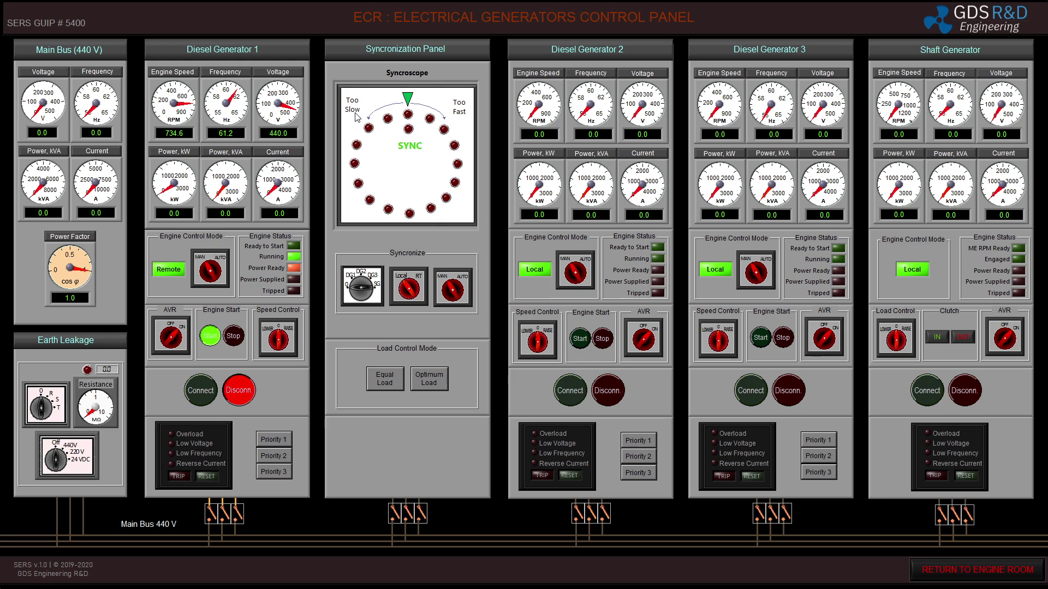
{"action": "left_click", "coordinate": [353, 295]}
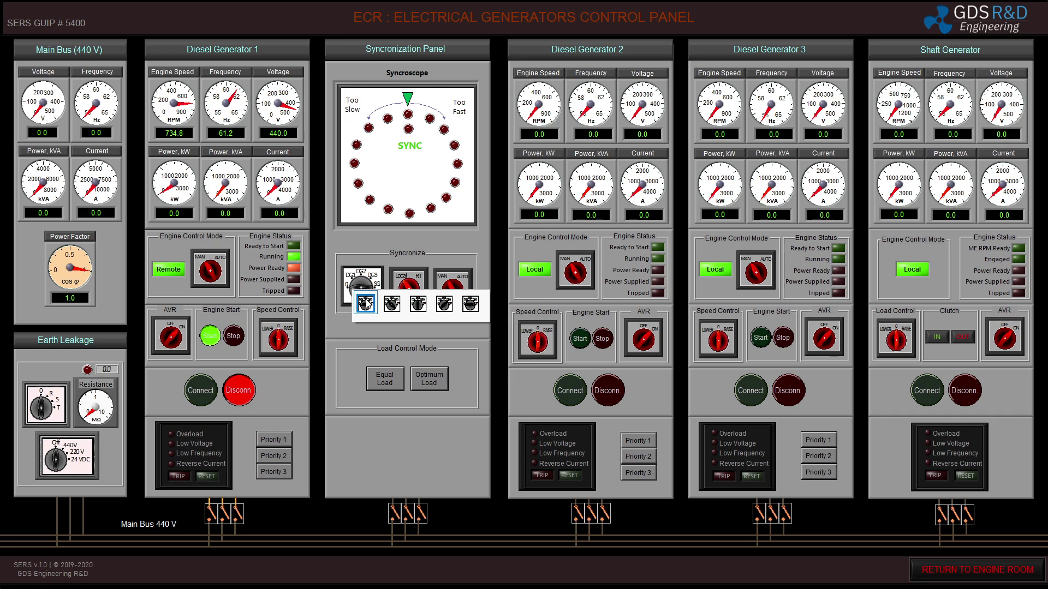
{"action": "left_click", "coordinate": [390, 304]}
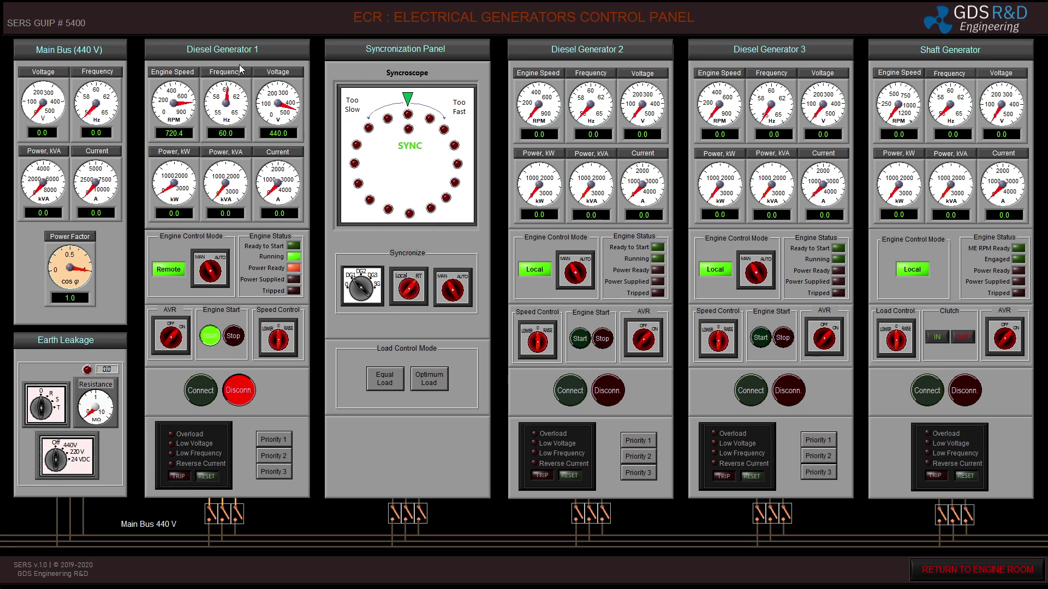
{"action": "left_click", "coordinate": [201, 389]}
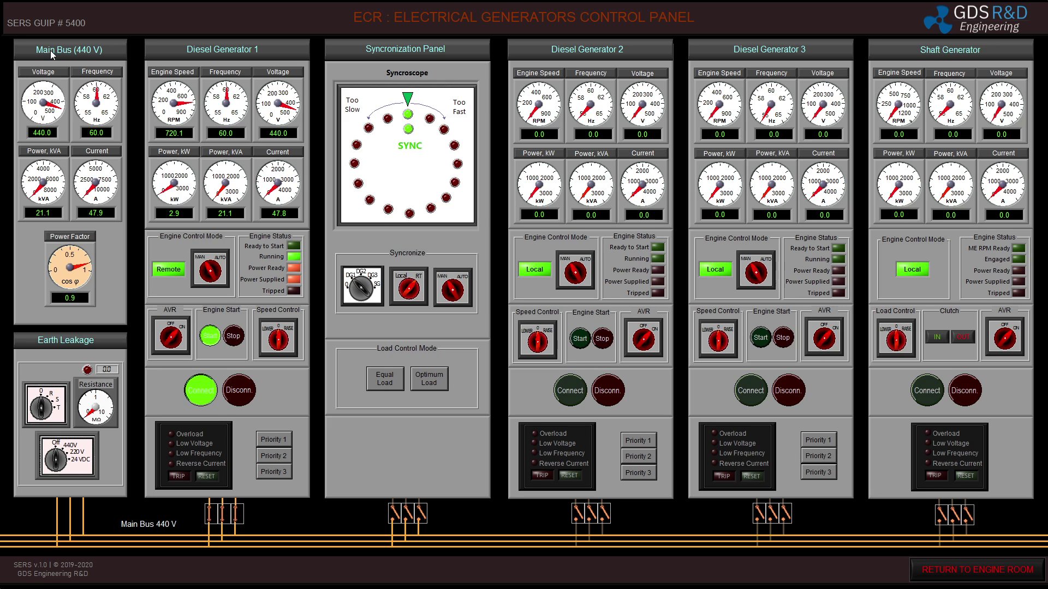
Step: Switch on the ECR breakers for the ME systems: main, SW, LTFW, HTFW, FO and main LO pumps, Air Comp. 1, auxiliary blowers and turning gear
{"action": "left_click", "coordinate": [927, 569]}
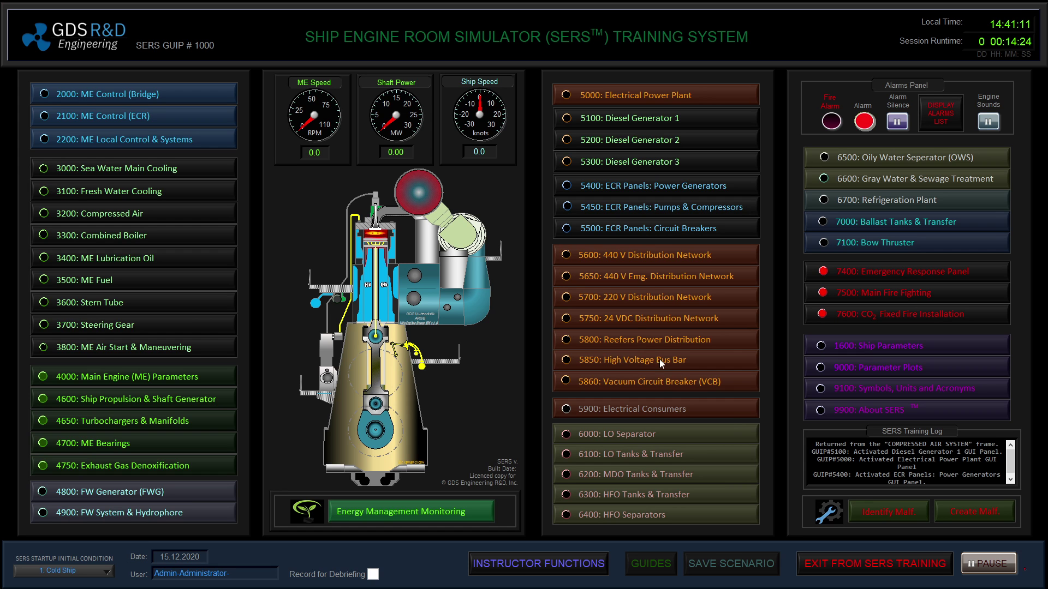
{"action": "left_click", "coordinate": [637, 252]}
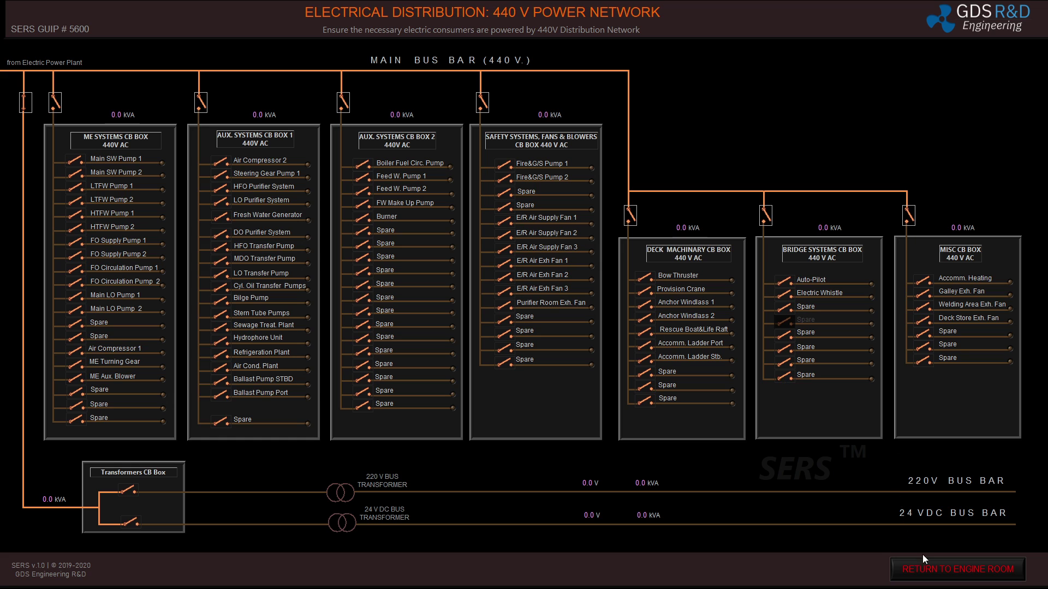
{"action": "left_click", "coordinate": [927, 567]}
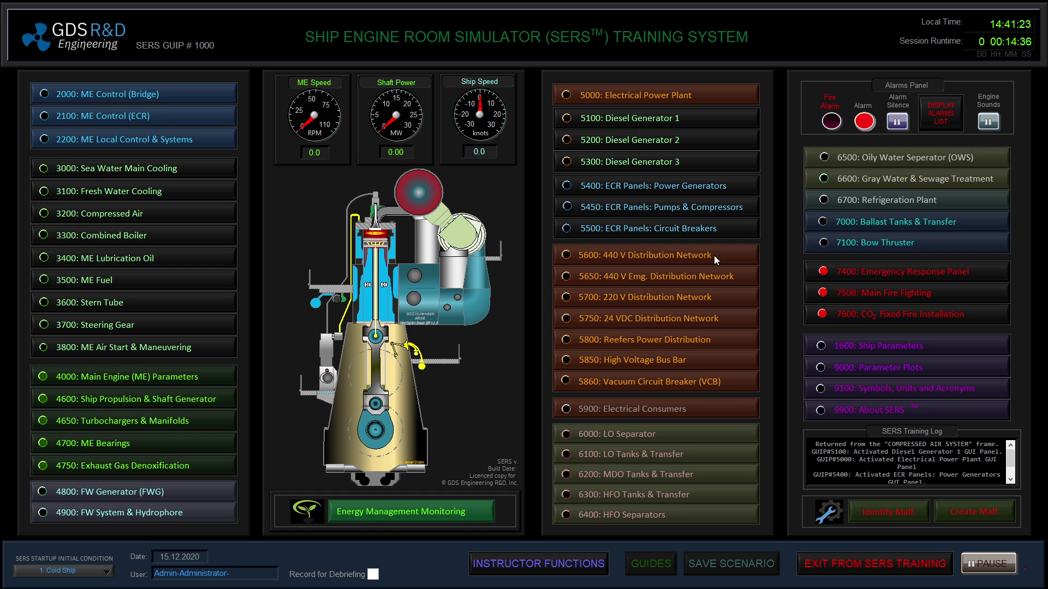
{"action": "left_click", "coordinate": [697, 233]}
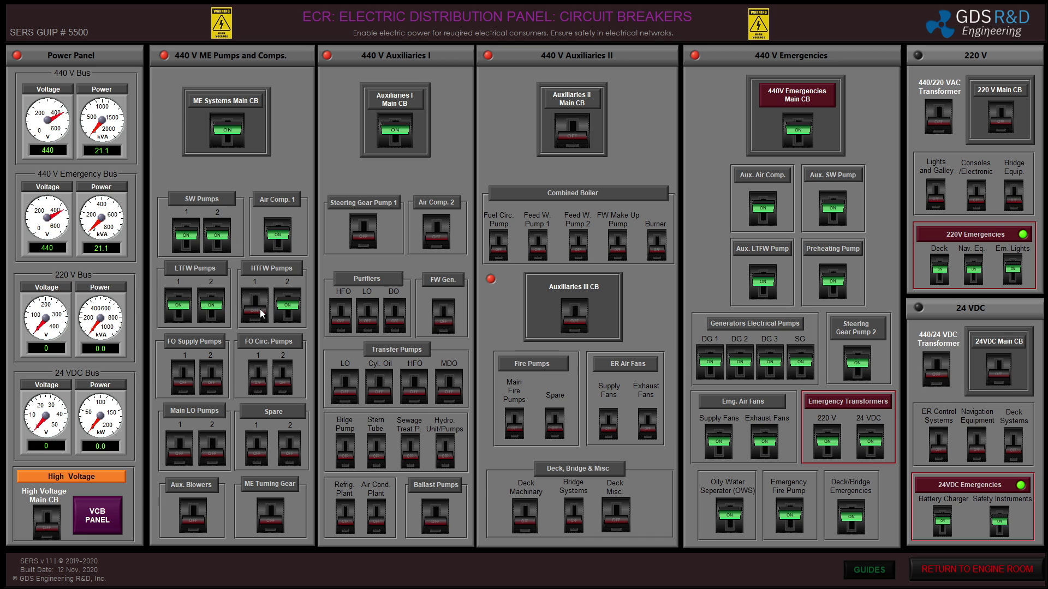
{"action": "left_click", "coordinate": [209, 369]}
{"action": "left_click", "coordinate": [258, 377]}
{"action": "left_click", "coordinate": [283, 377]}
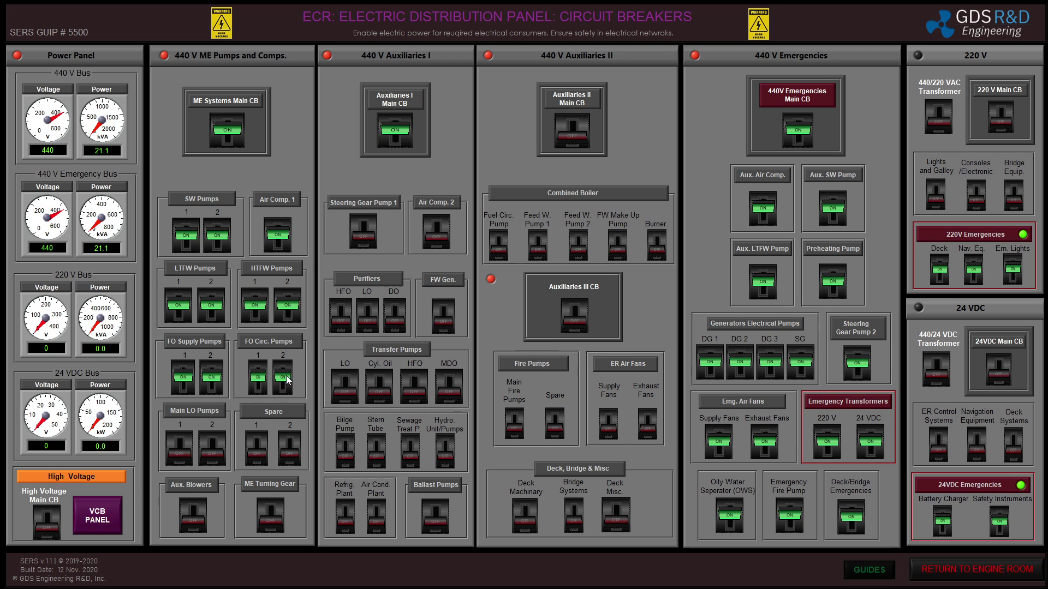
{"action": "left_click", "coordinate": [195, 510]}
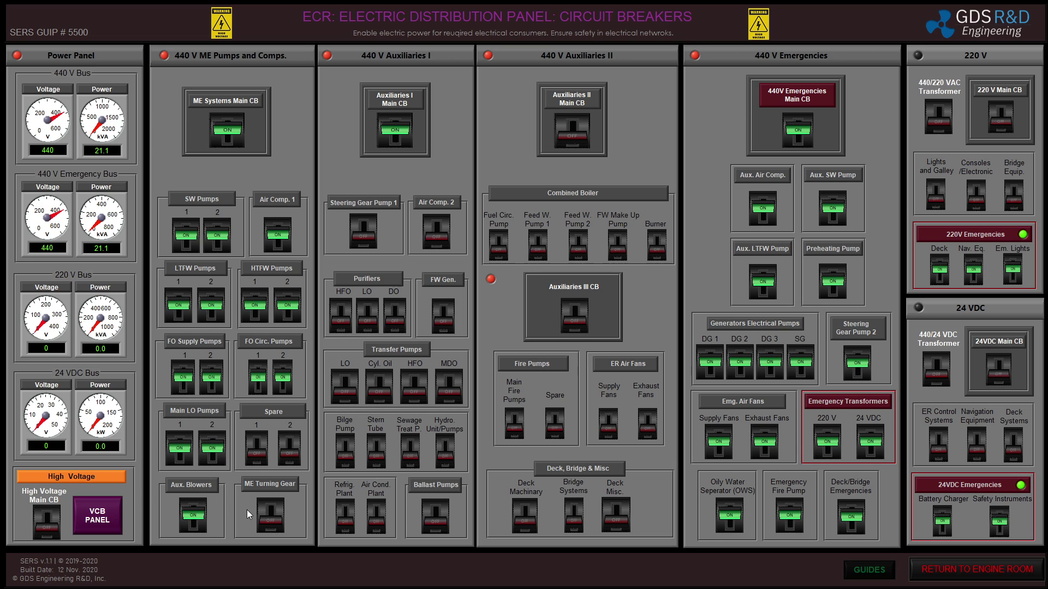
{"action": "left_click", "coordinate": [268, 510]}
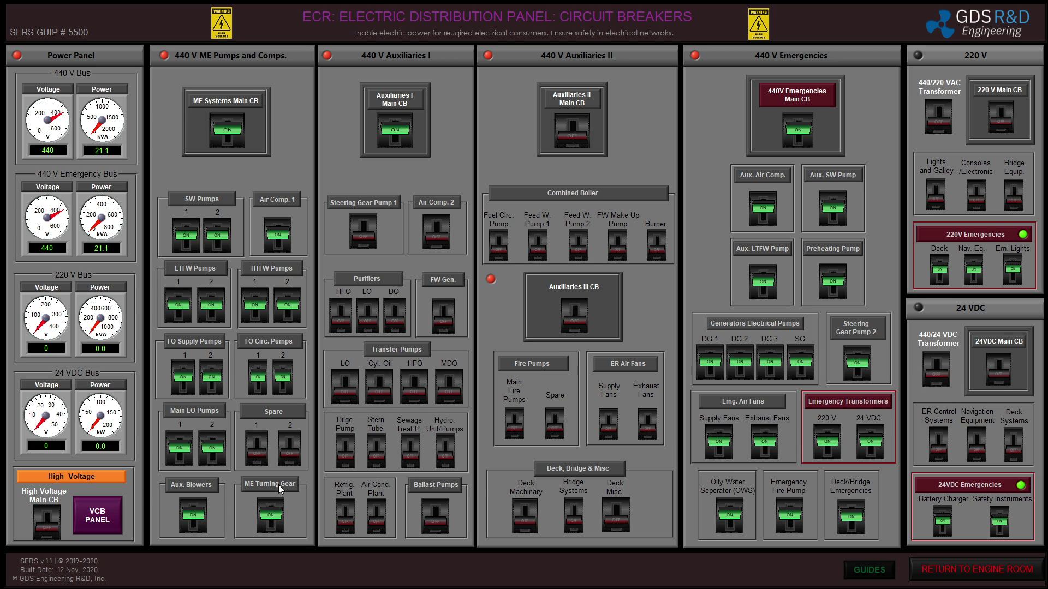
Step: Switch on the 440 V Auxiliaries I consumer breakers, from Steering Gear Pump 1 and Air Comp. 2 to the air conditioning plant, excluding the ballast pumps
{"action": "left_click", "coordinate": [450, 232]}
{"action": "left_click", "coordinate": [402, 318]}
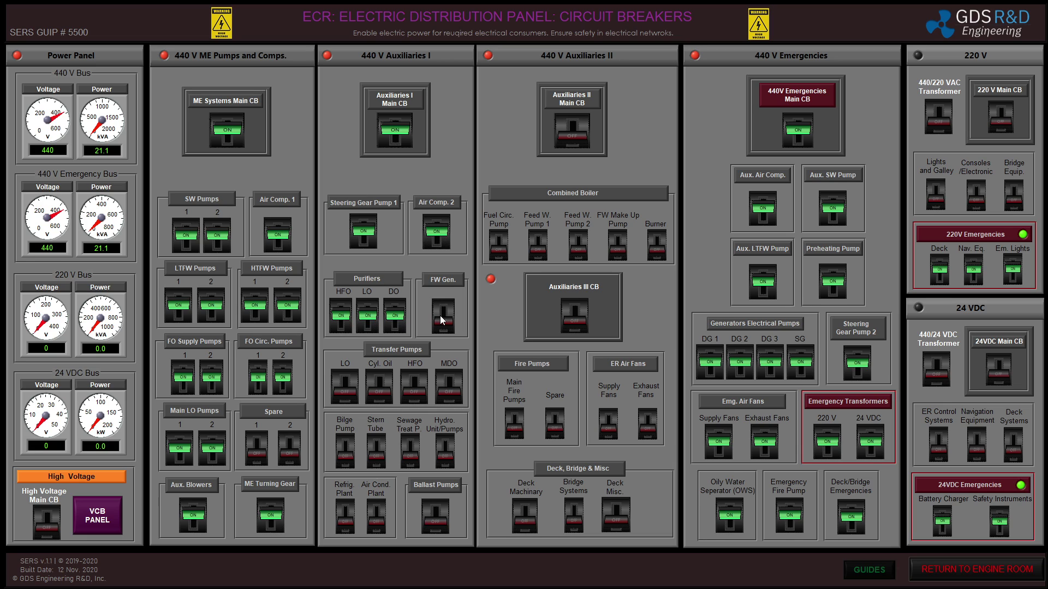
{"action": "left_click", "coordinate": [442, 317]}
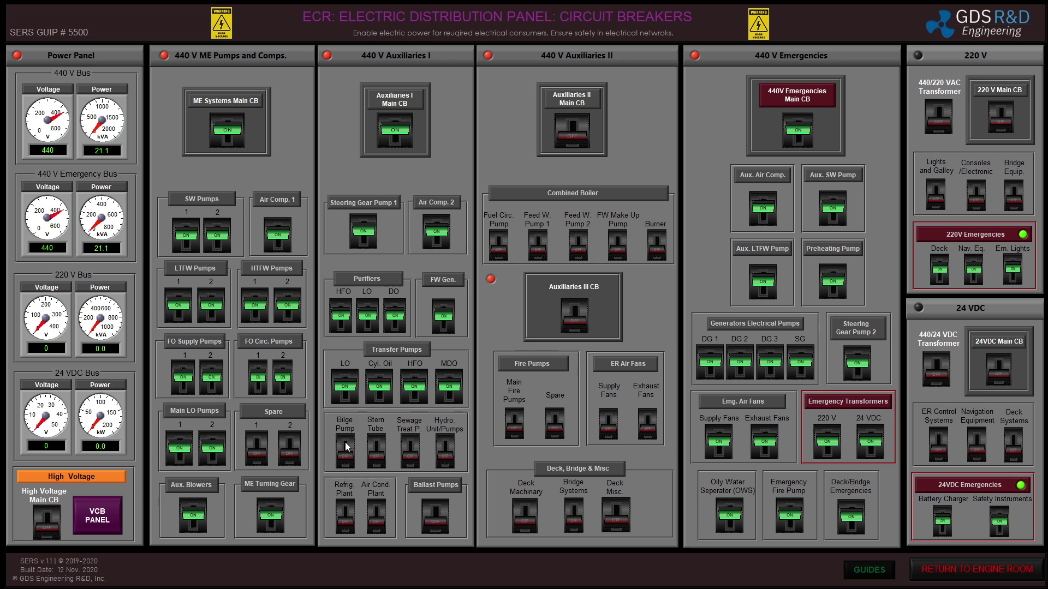
{"action": "left_click", "coordinate": [445, 453]}
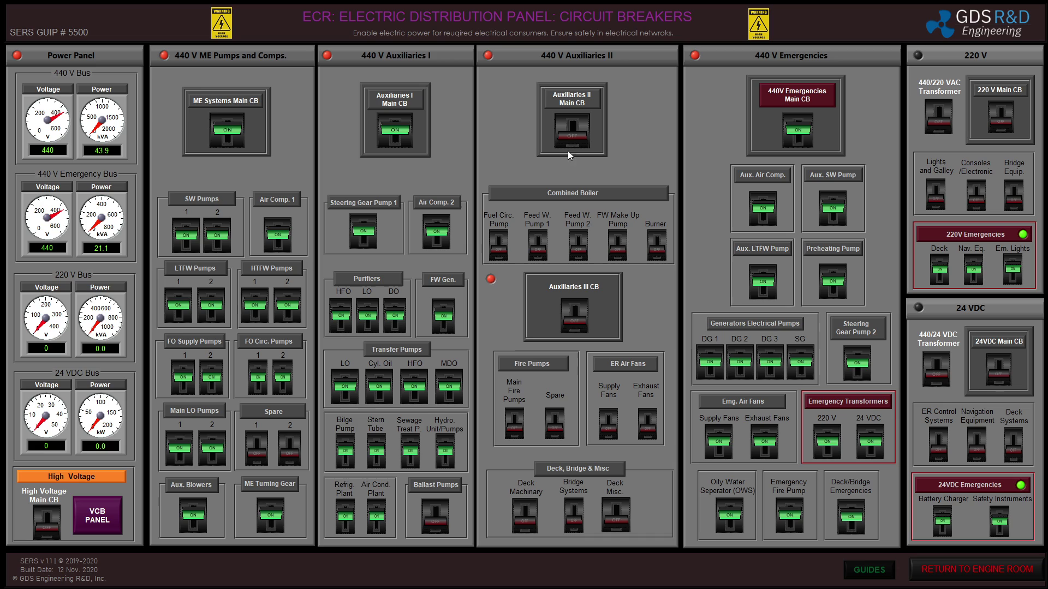
Step: Switch on the Auxiliaries II and III breakers for the combined boiler, main fire pumps, ER air fans, and deck, bridge and miscellaneous systems
{"action": "left_click", "coordinate": [498, 246]}
{"action": "left_click", "coordinate": [538, 246]}
{"action": "left_click", "coordinate": [578, 246]}
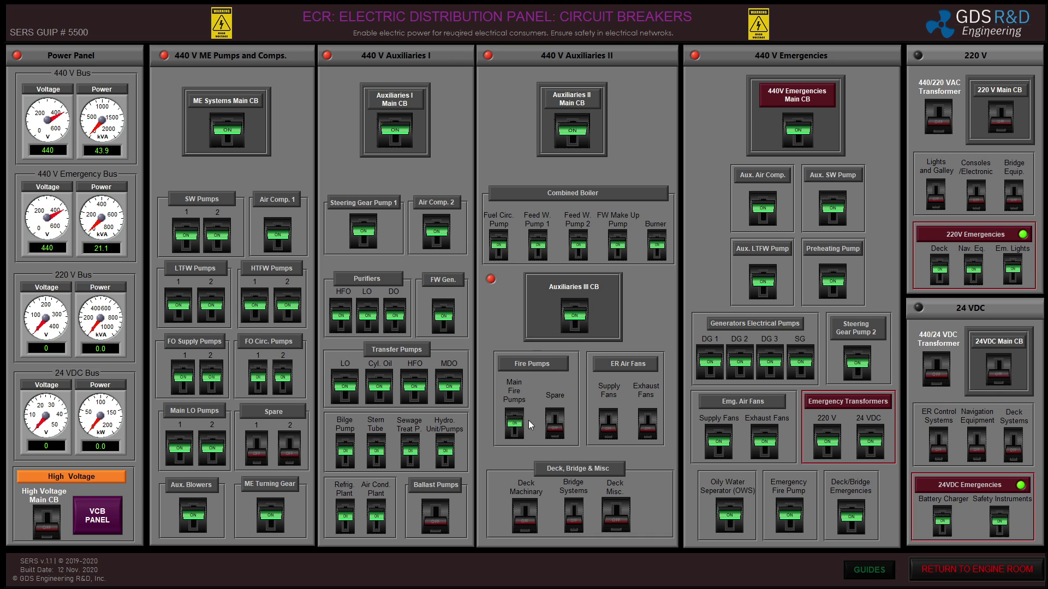
{"action": "left_click", "coordinate": [644, 427]}
{"action": "left_click", "coordinate": [521, 516]}
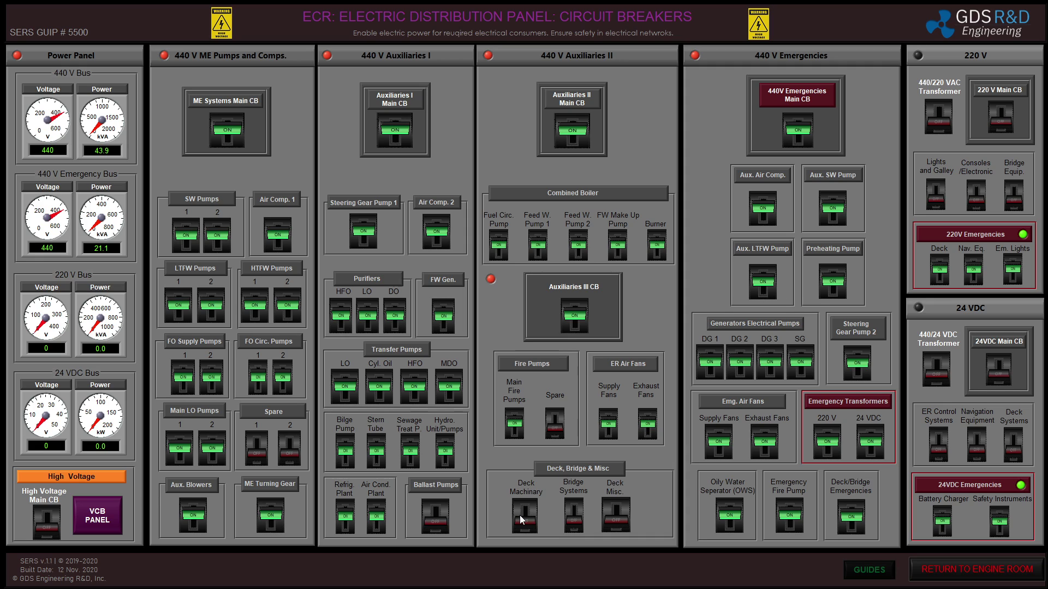
{"action": "left_click", "coordinate": [570, 512]}
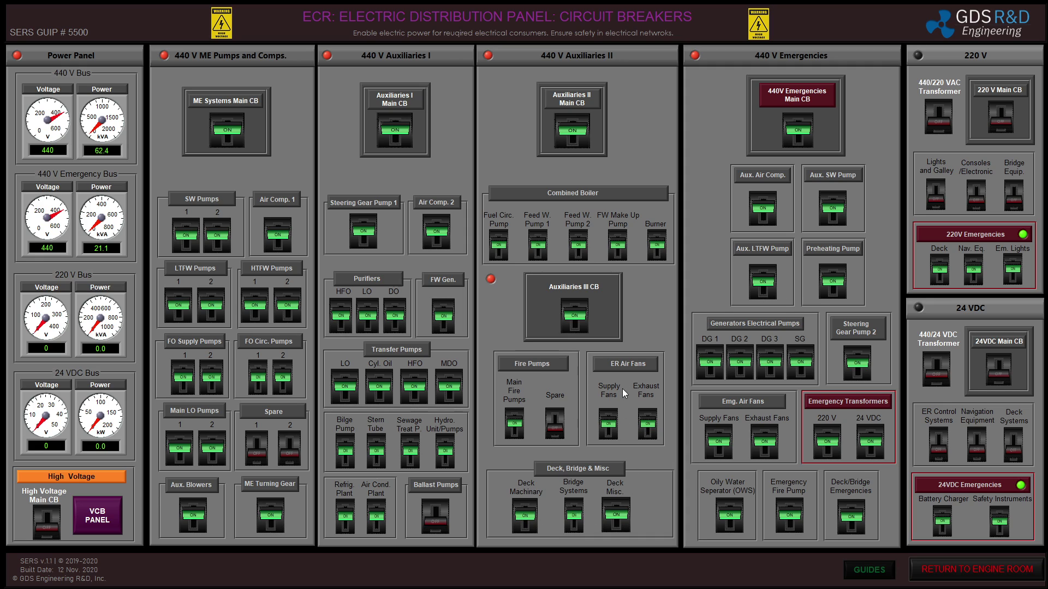
Step: Energize the 220 V network by switching on its transformer, main CB, lights and galley, consoles/electronic and bridge equipment breakers
{"action": "left_click", "coordinate": [936, 120]}
{"action": "left_click", "coordinate": [997, 116]}
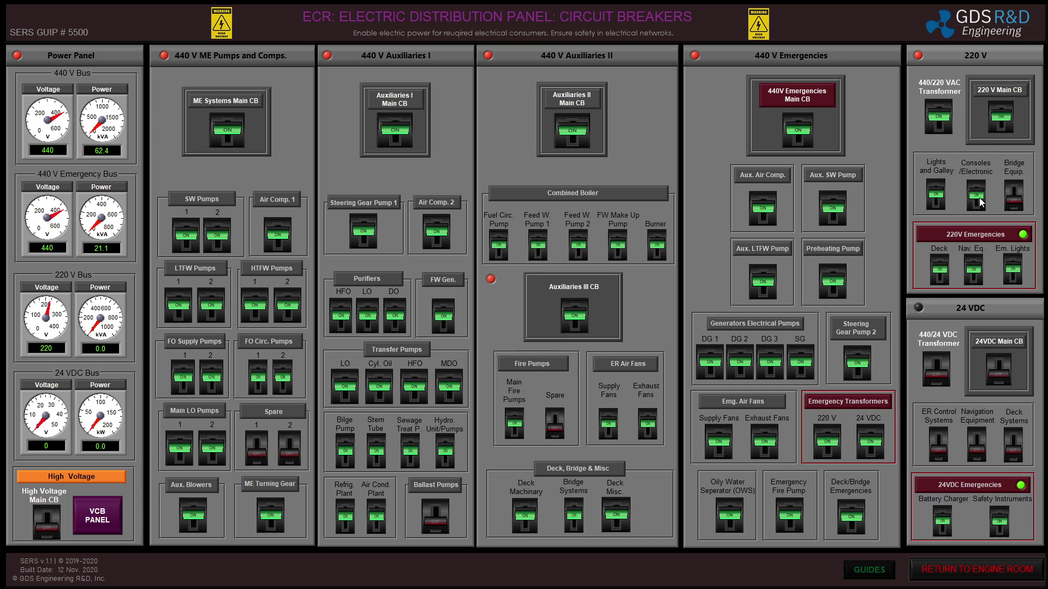
{"action": "left_click", "coordinate": [1013, 197]}
Step: Energize the 24 VDC network by switching on its transformer, main CB, ER control, navigation equipment and deck systems breakers
{"action": "left_click", "coordinate": [945, 369]}
{"action": "left_click", "coordinate": [938, 446]}
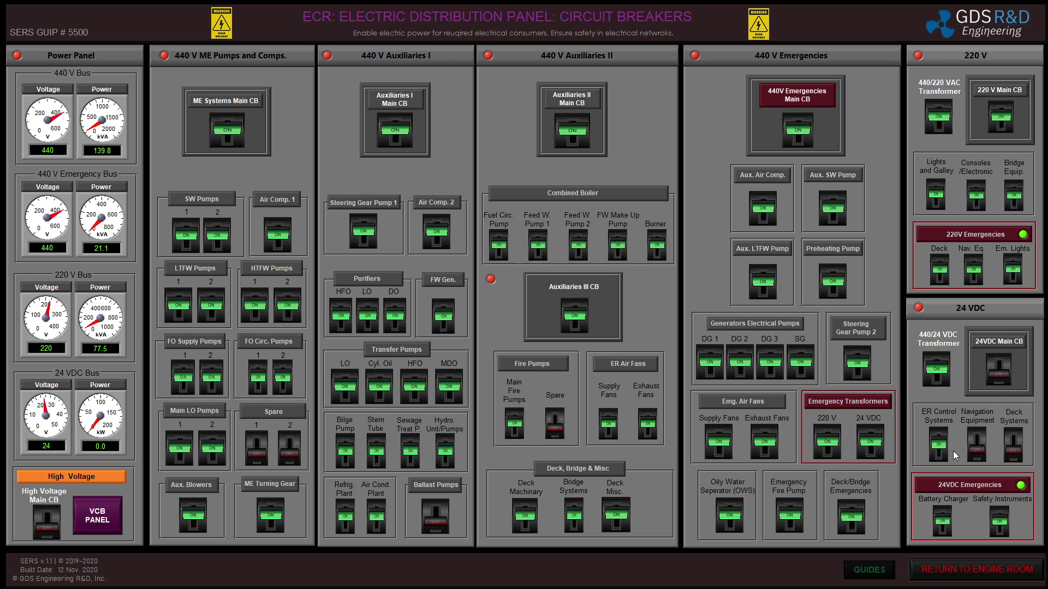
{"action": "left_click", "coordinate": [931, 445]}
{"action": "left_click", "coordinate": [969, 445]}
{"action": "left_click", "coordinate": [1014, 446]}
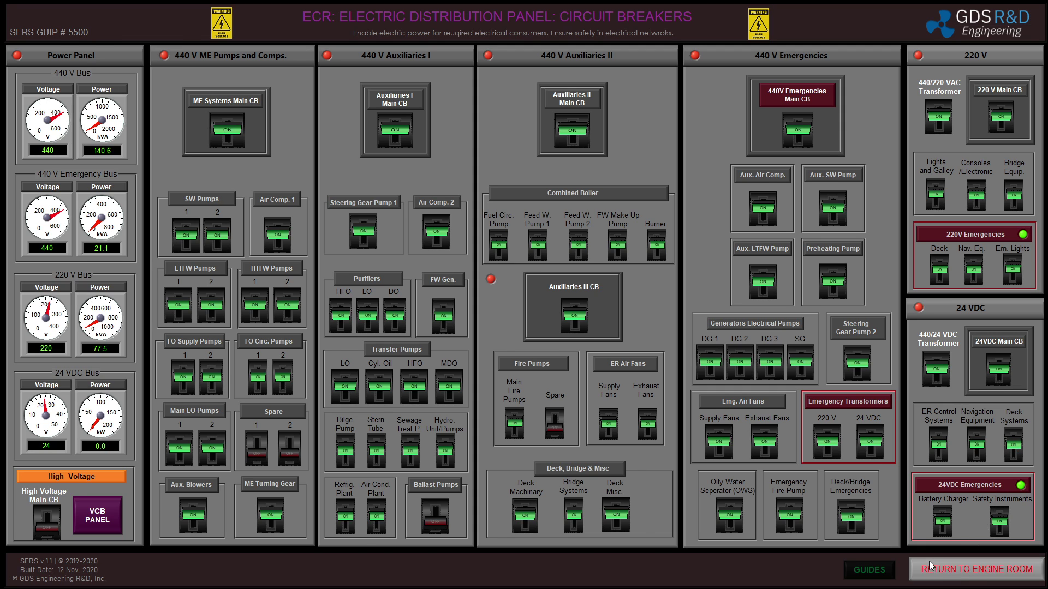
Step: Start the engine room supply and exhaust fans from the ECR main engine control panel
{"action": "left_click", "coordinate": [929, 562]}
{"action": "left_click", "coordinate": [179, 115]}
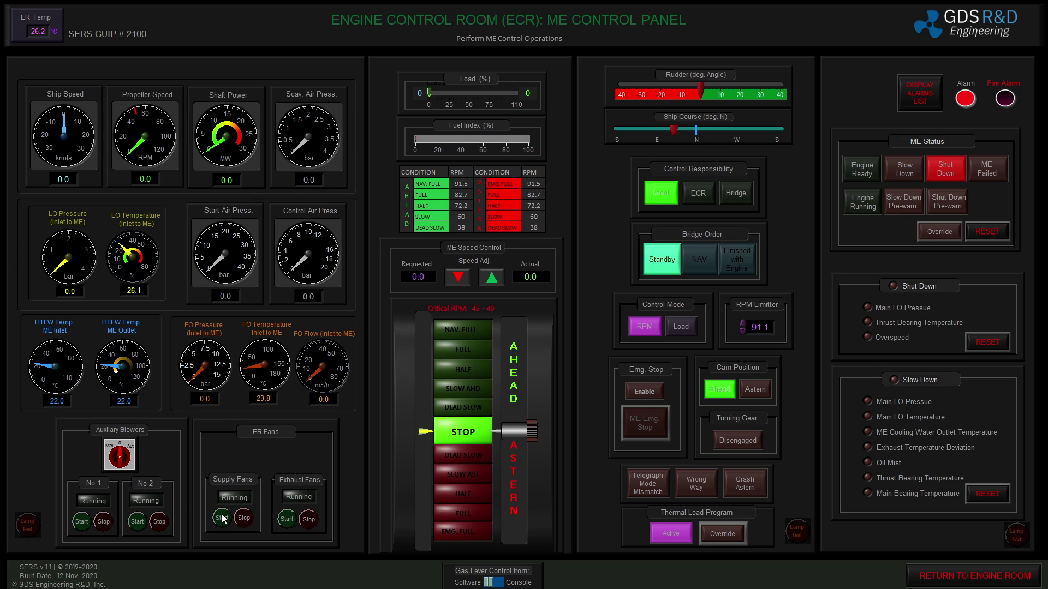
{"action": "left_click", "coordinate": [222, 517]}
{"action": "left_click", "coordinate": [282, 522]}
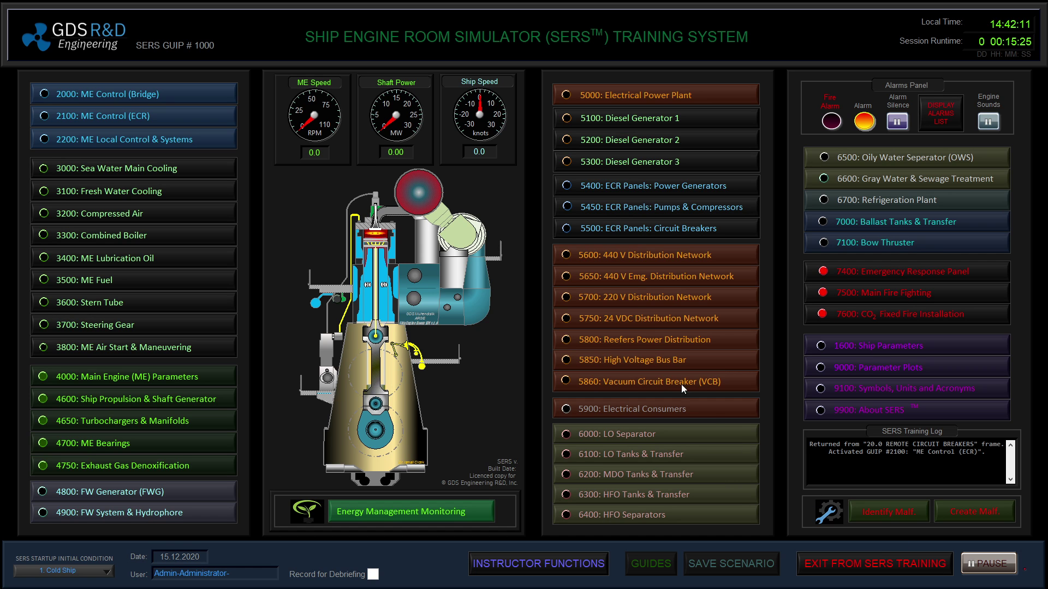
{"action": "left_click", "coordinate": [949, 577]}
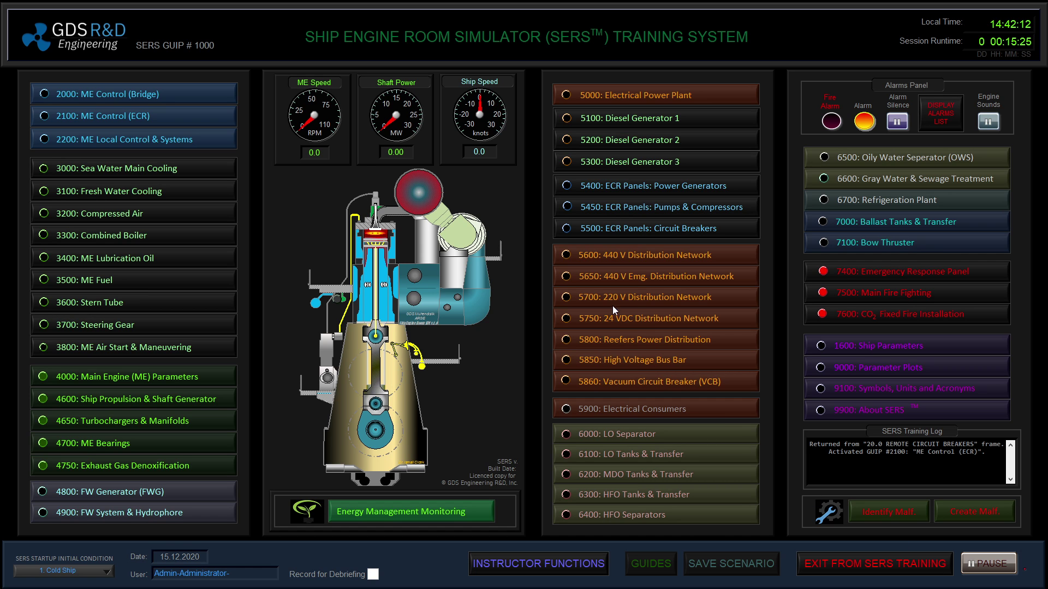
Step: Switch off the auxiliary air compressor and open valve CA-V26 to supply start air to Diesel Generator 2
{"action": "left_click", "coordinate": [620, 141]}
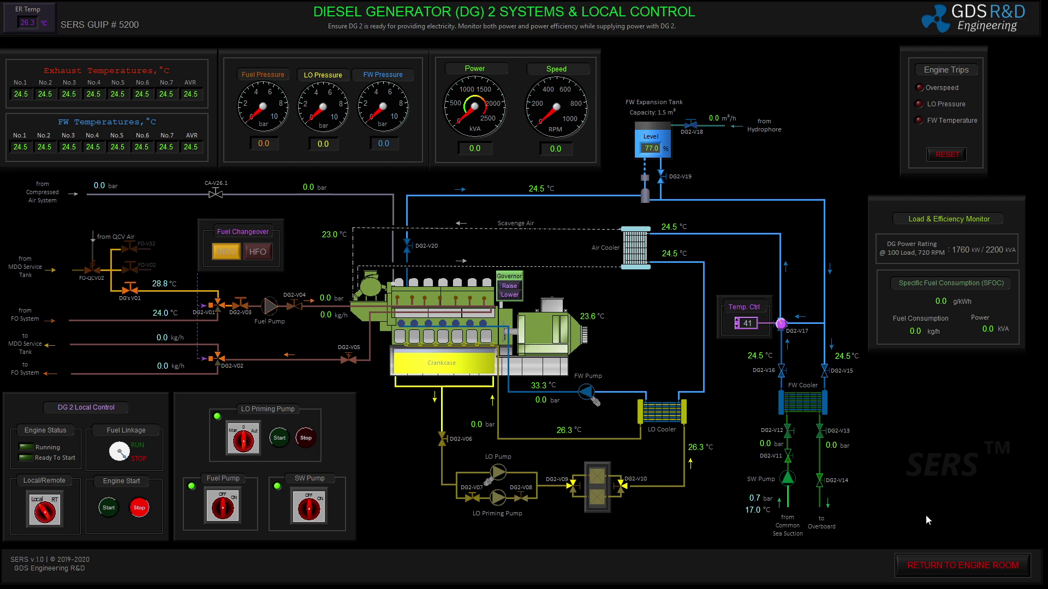
{"action": "left_click", "coordinate": [927, 569]}
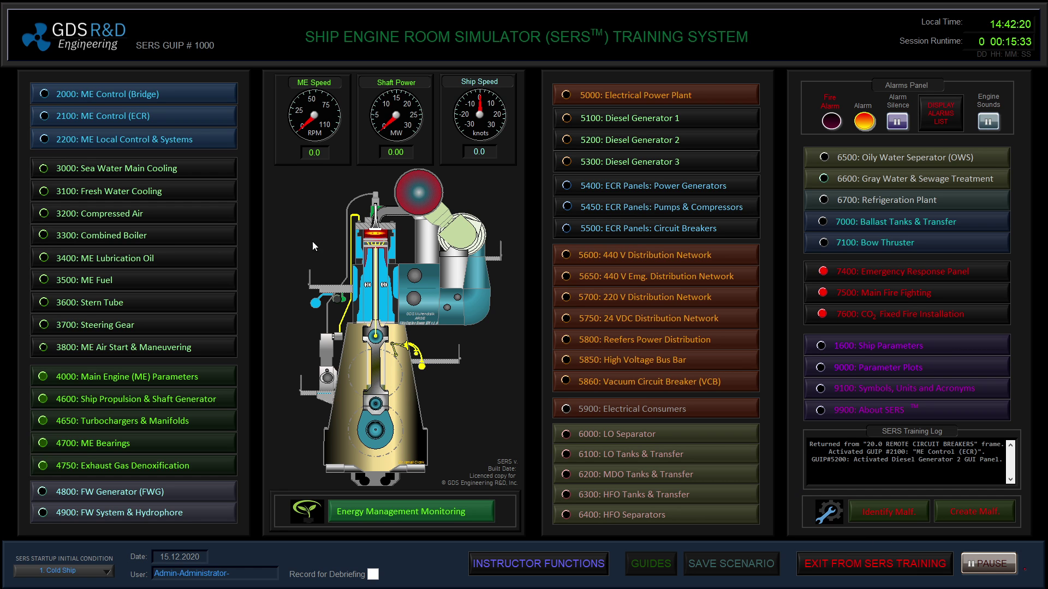
{"action": "left_click", "coordinate": [207, 210]}
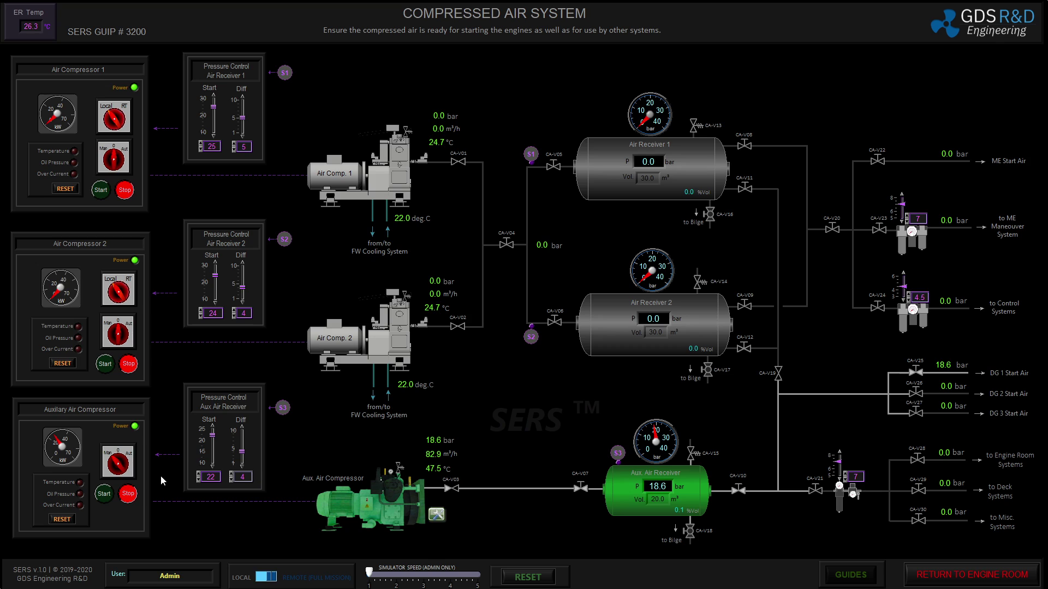
{"action": "left_click", "coordinate": [119, 458]}
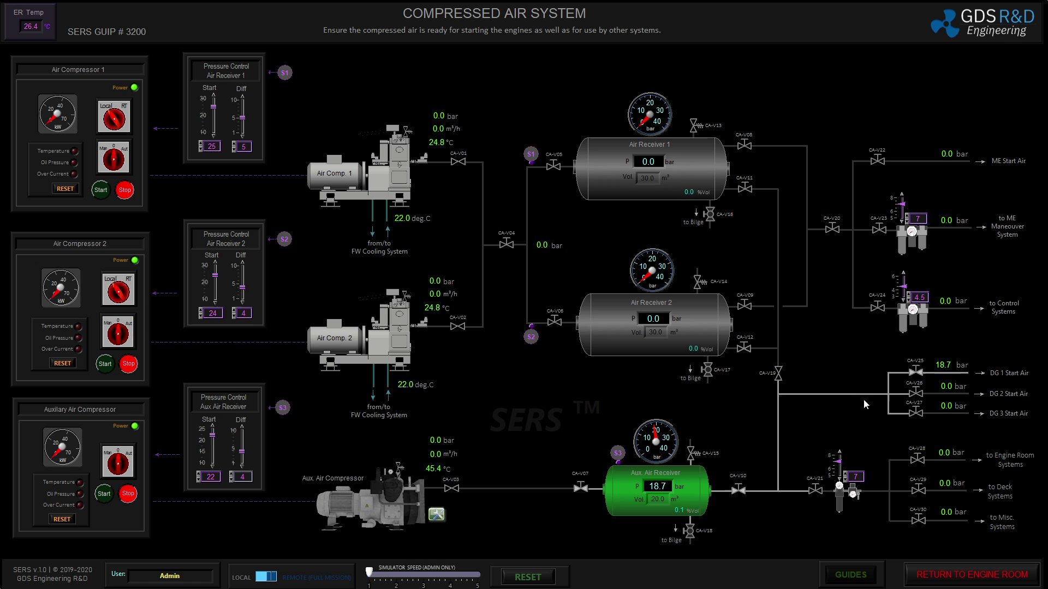
{"action": "left_click", "coordinate": [913, 394]}
{"action": "left_click", "coordinate": [942, 577]}
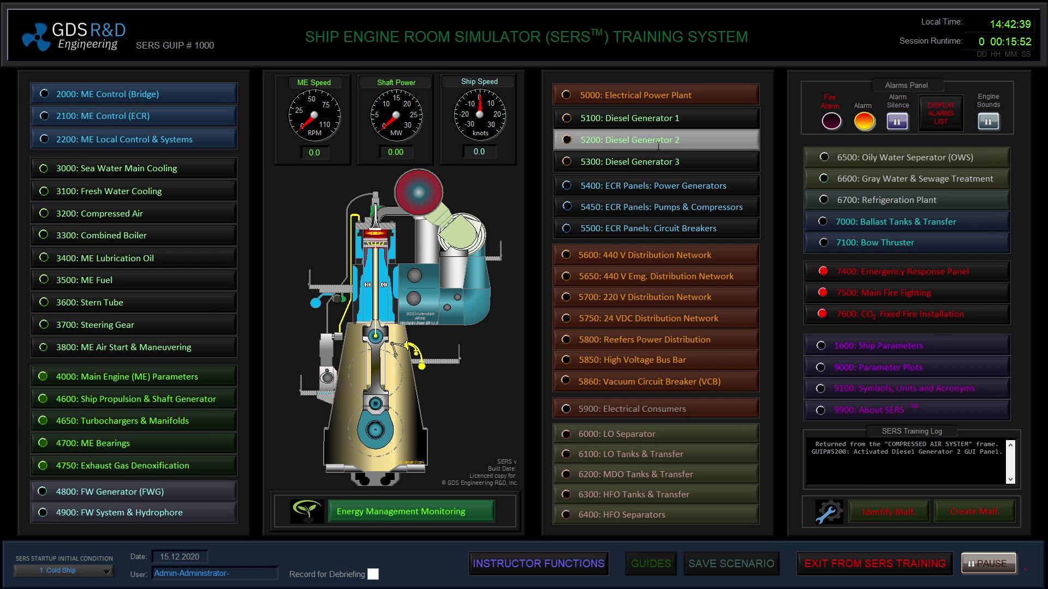
Step: On Diesel Generator 2, open start air valve CA-V26.1 and fuel valve DG2-V04, and turn on the fuel pump
{"action": "left_click", "coordinate": [628, 142]}
{"action": "left_click", "coordinate": [216, 194]}
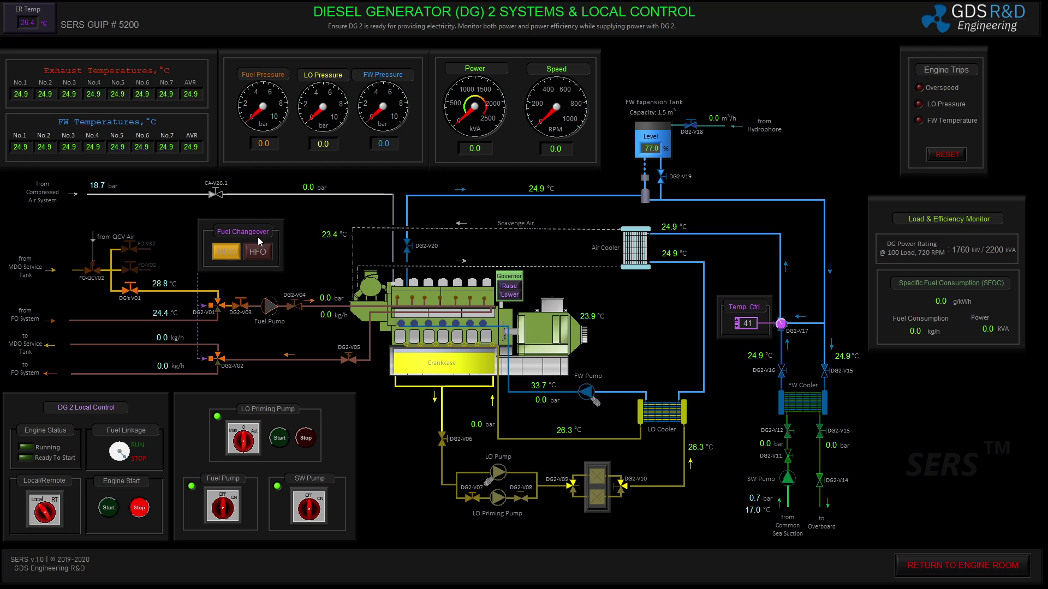
{"action": "left_click", "coordinate": [298, 307]}
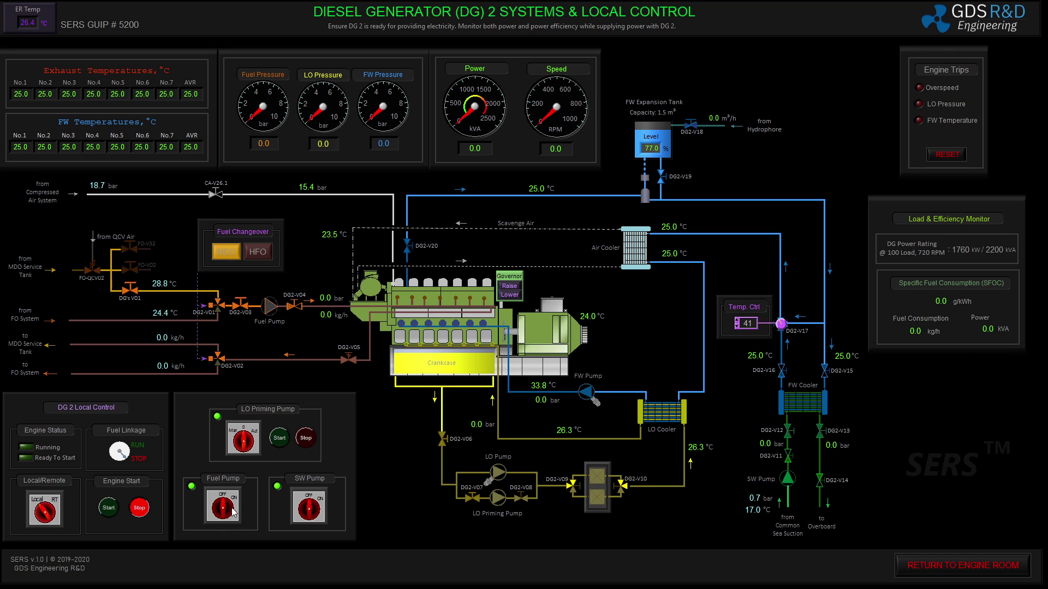
{"action": "left_click", "coordinate": [264, 307]}
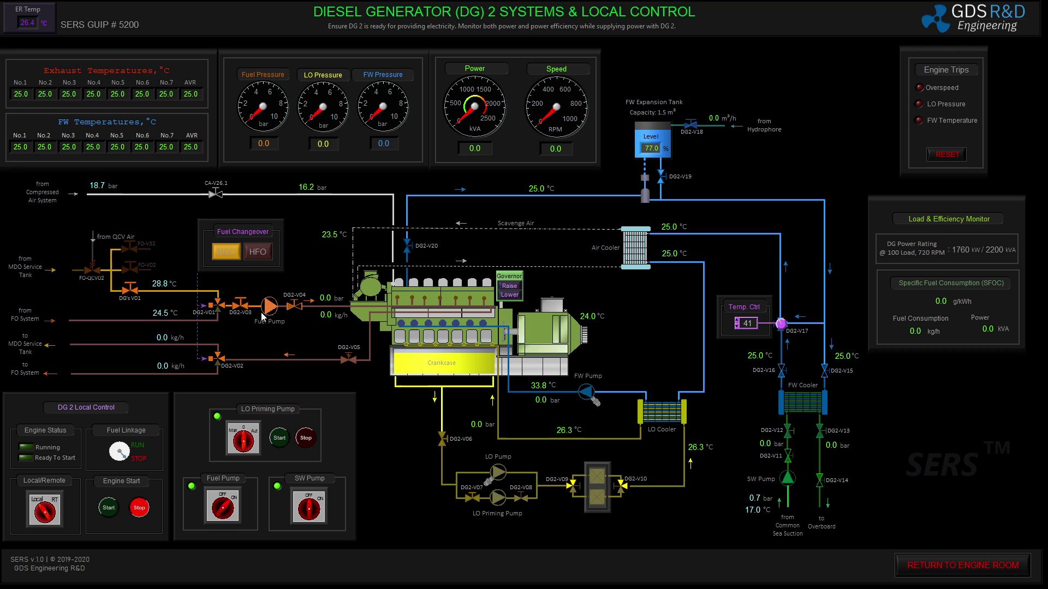
Step: Open Diesel Generator 2's lubricating oil valves DG2-V06, DG2-V07 and DG2-V08
{"action": "left_click", "coordinate": [442, 439]}
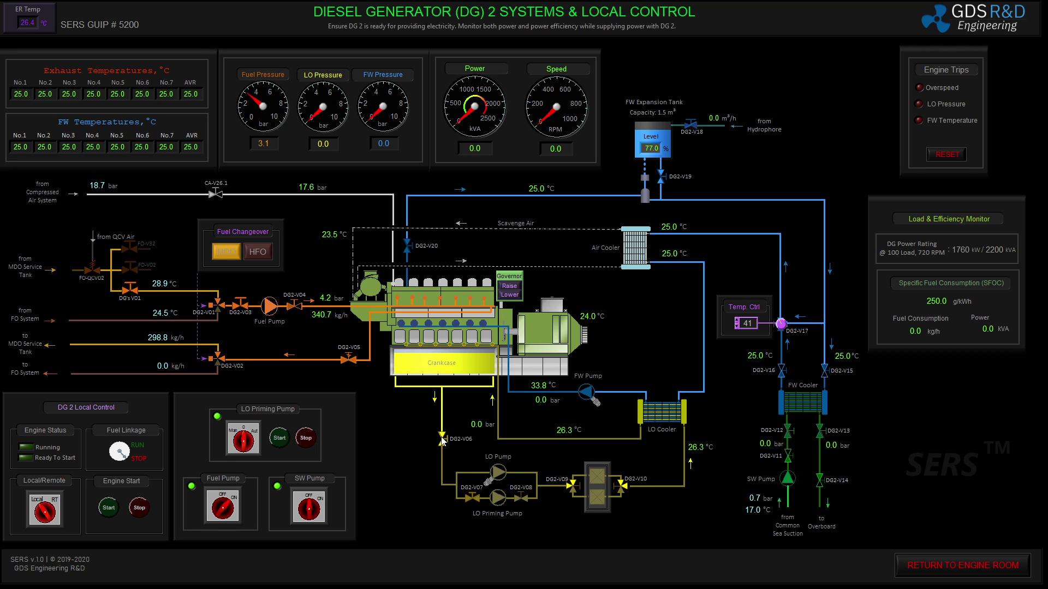
{"action": "left_click", "coordinate": [470, 497]}
{"action": "left_click", "coordinate": [522, 498]}
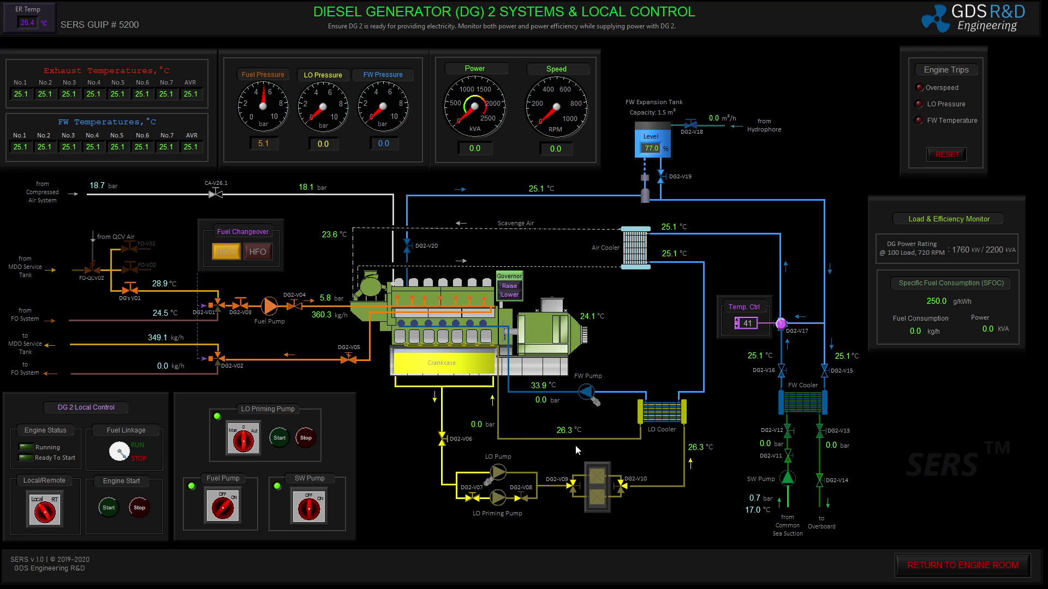
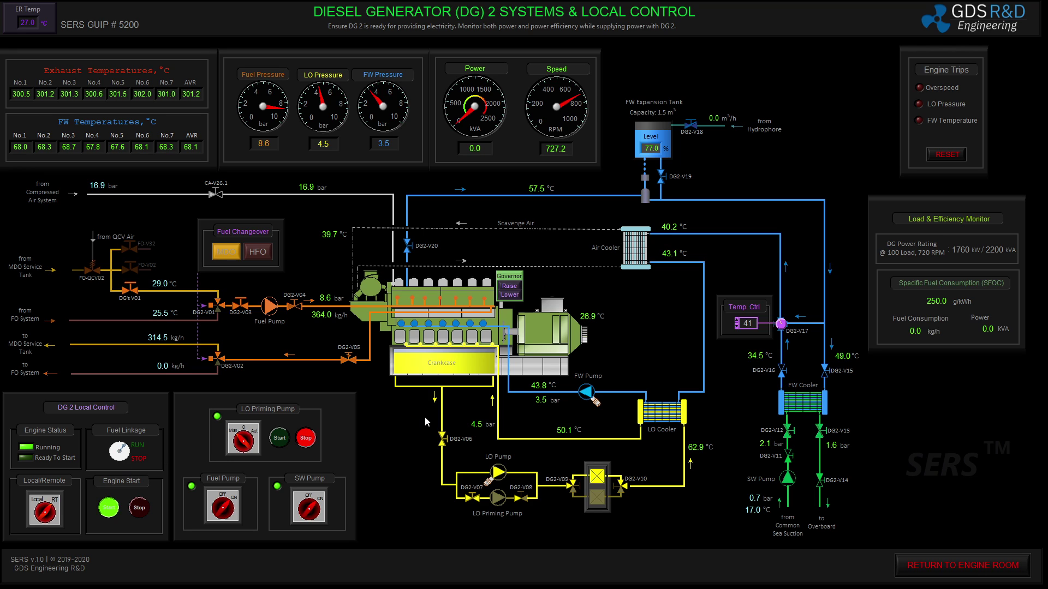
{"action": "left_click", "coordinate": [926, 564]}
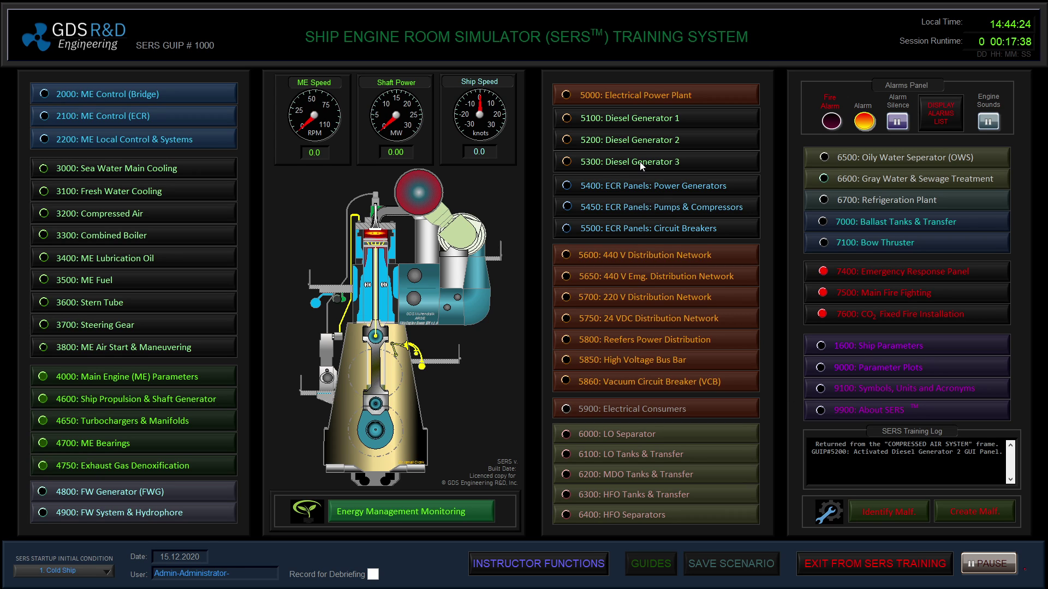
Step: Select DG2 for synchronization in the ECR power generators panel and connect it to the main bus
{"action": "left_click", "coordinate": [650, 185]}
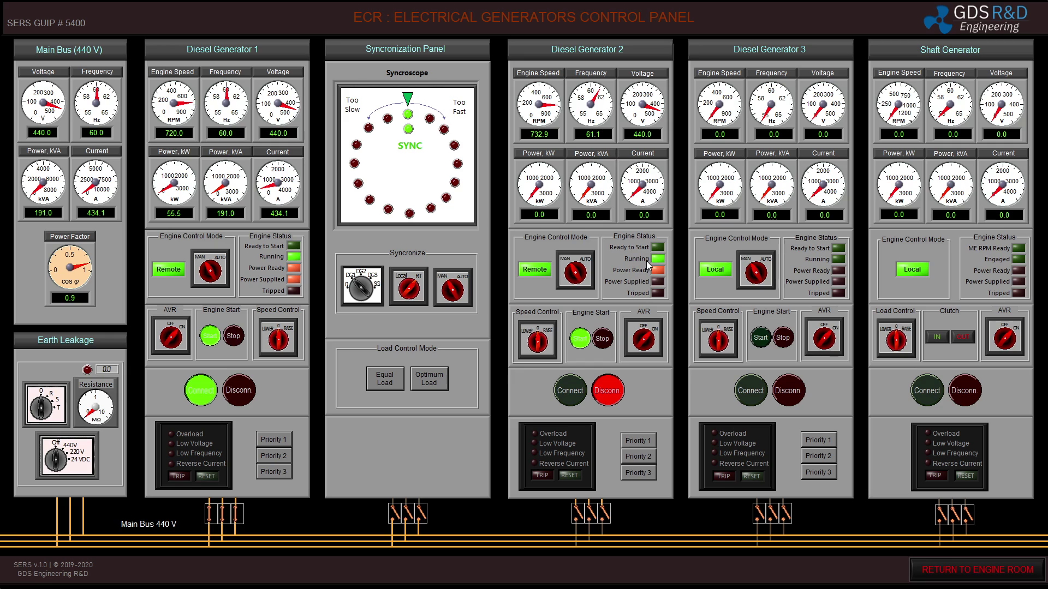
{"action": "left_click", "coordinate": [361, 290]}
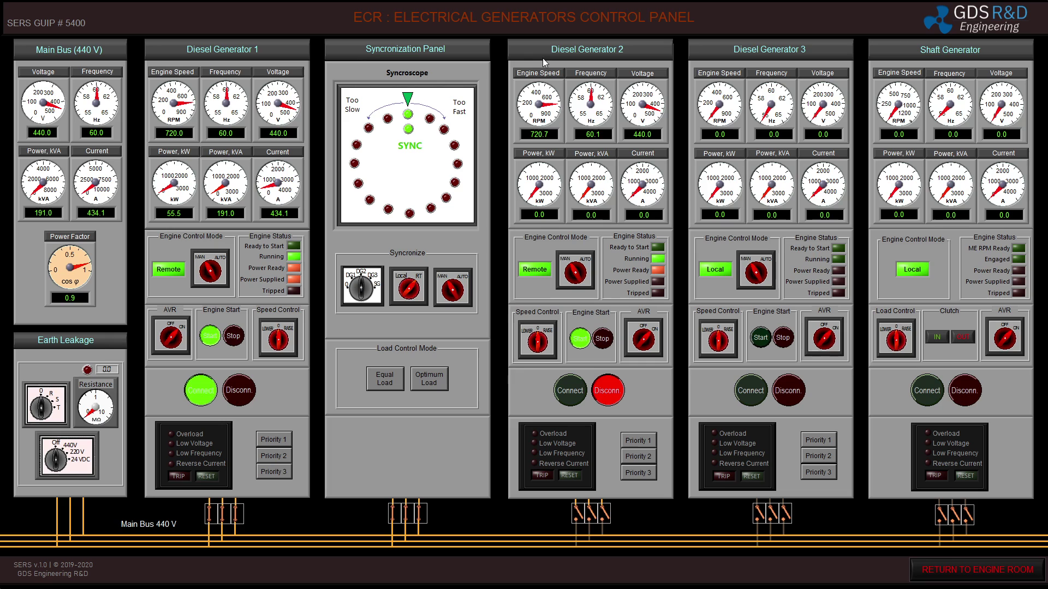
{"action": "left_click", "coordinate": [574, 397]}
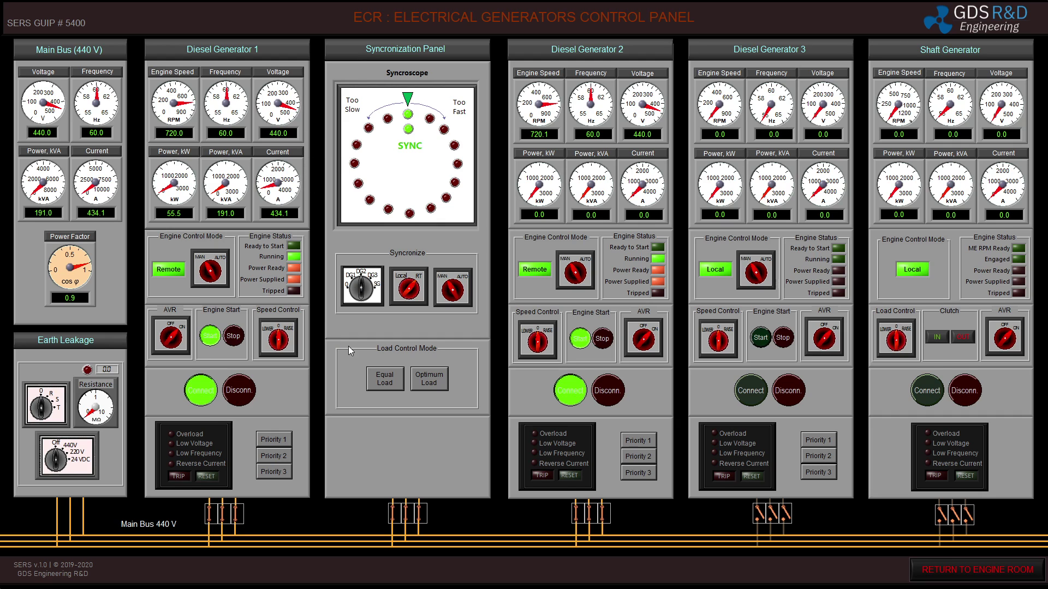
Step: Set the generators' load control mode to Equal Load
{"action": "left_click", "coordinate": [385, 379]}
{"action": "left_click", "coordinate": [388, 384]}
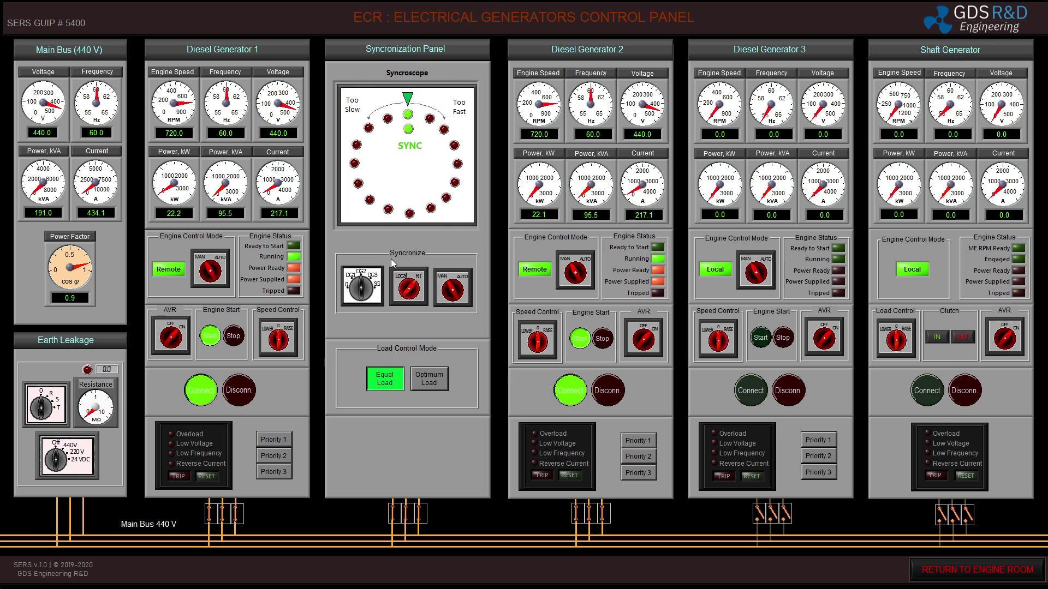
{"action": "left_click", "coordinate": [942, 570]}
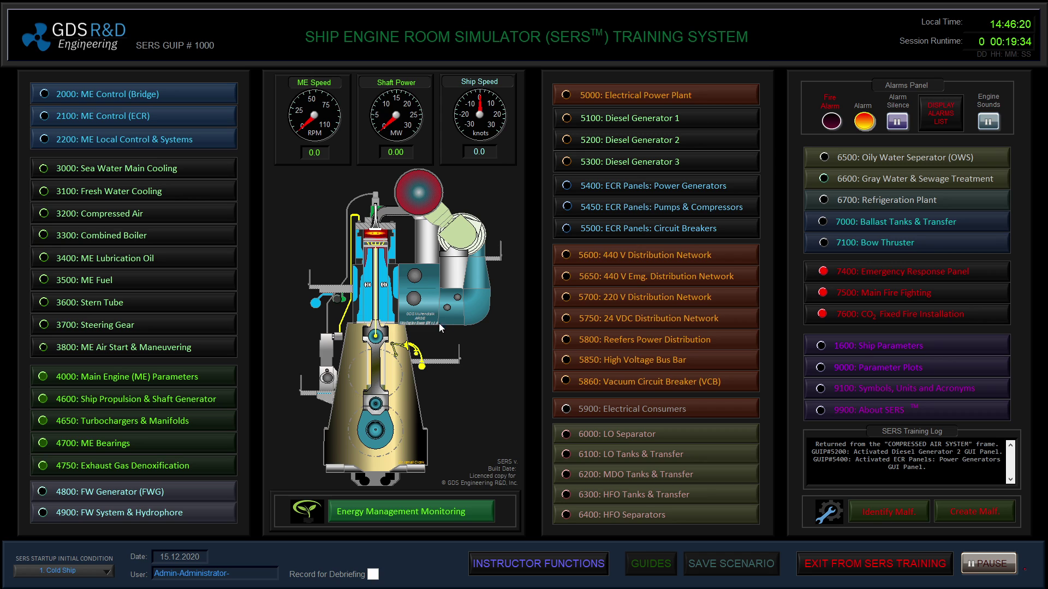
Step: In the sea water main cooling system, open pump suction valves SW-V05 to SW-V07 and discharge valves SW-V08 to SW-V10
{"action": "left_click", "coordinate": [208, 163]}
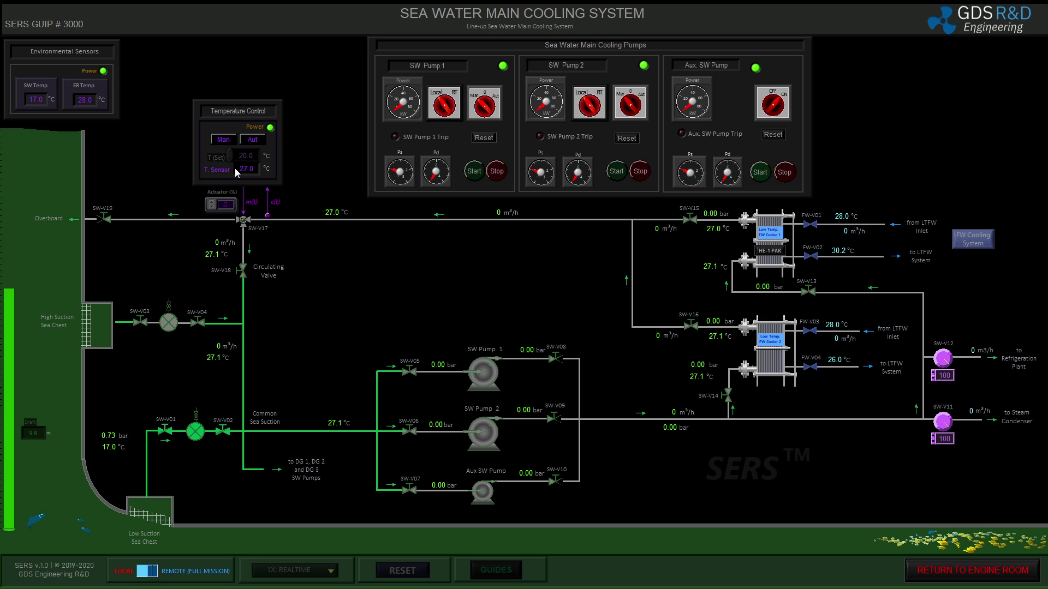
{"action": "left_click", "coordinate": [410, 372]}
{"action": "left_click", "coordinate": [410, 430]}
{"action": "left_click", "coordinate": [556, 359]}
{"action": "left_click", "coordinate": [555, 418]}
{"action": "left_click", "coordinate": [559, 479]}
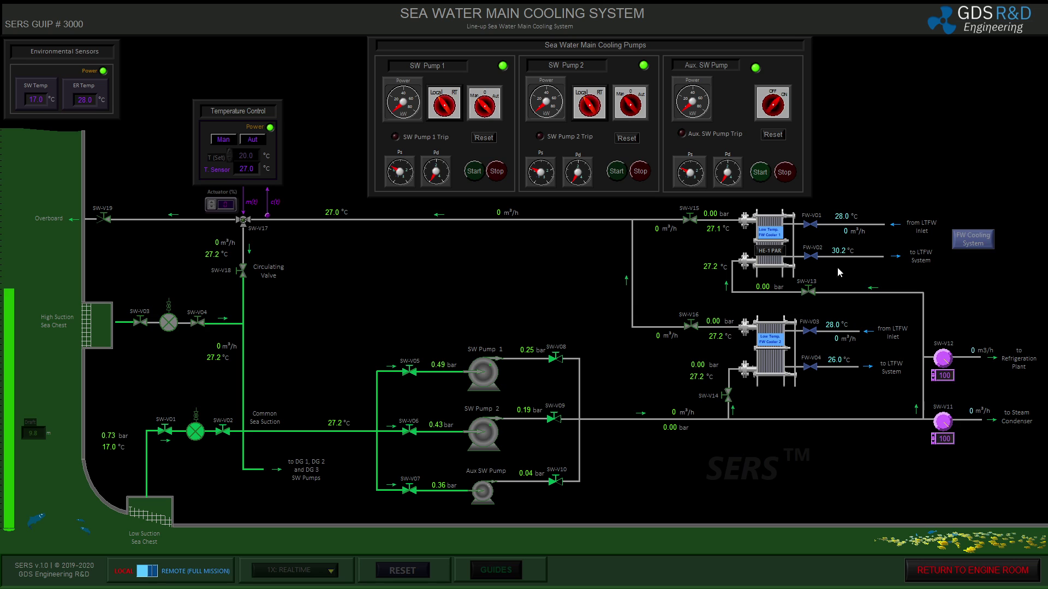
Step: Open cooler 1 sea water valves SW-V13 and SW-V15, overboard valve SW-V19 and circulating valve SW-V18
{"action": "left_click", "coordinate": [808, 292]}
{"action": "left_click", "coordinate": [689, 221]}
{"action": "left_click", "coordinate": [105, 218]}
{"action": "left_click", "coordinate": [243, 275]}
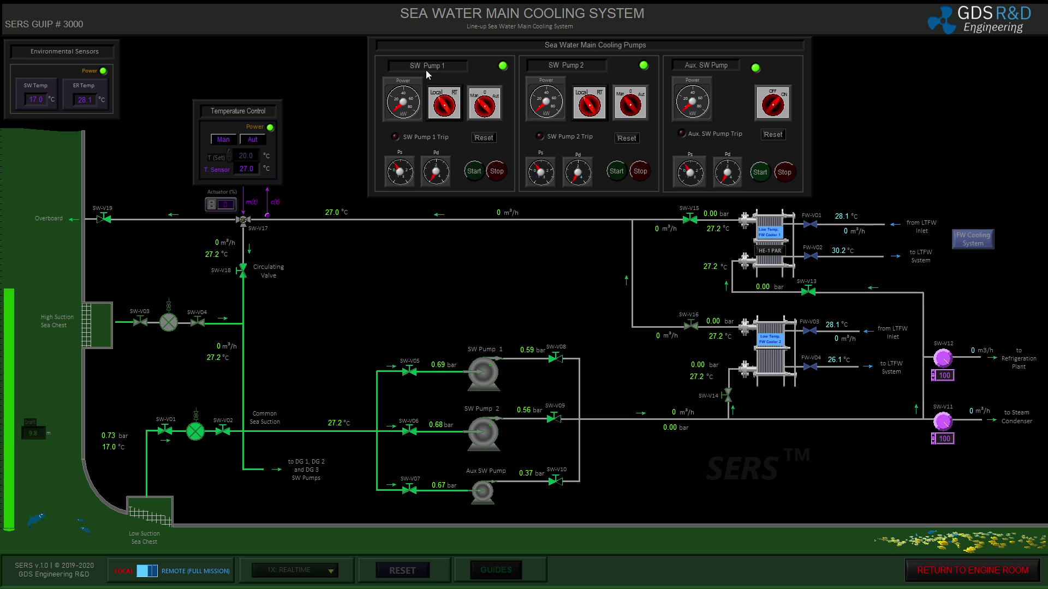
Step: Start SW Pump 1, set the sea water temperature control to Aut and put SW Pump 2 in Aut
{"action": "left_click", "coordinate": [491, 103]}
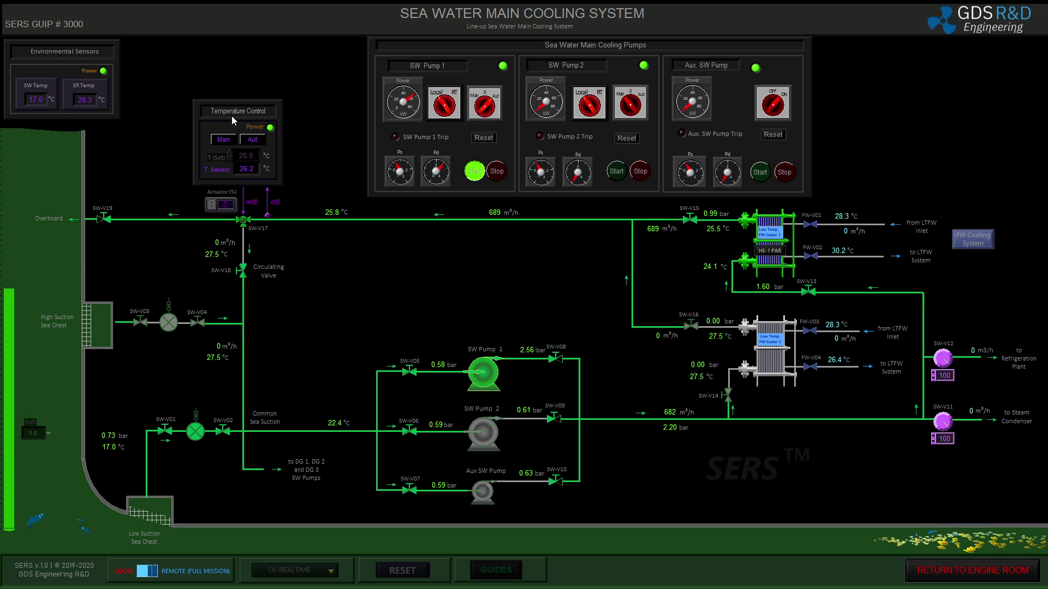
{"action": "left_click", "coordinate": [252, 141]}
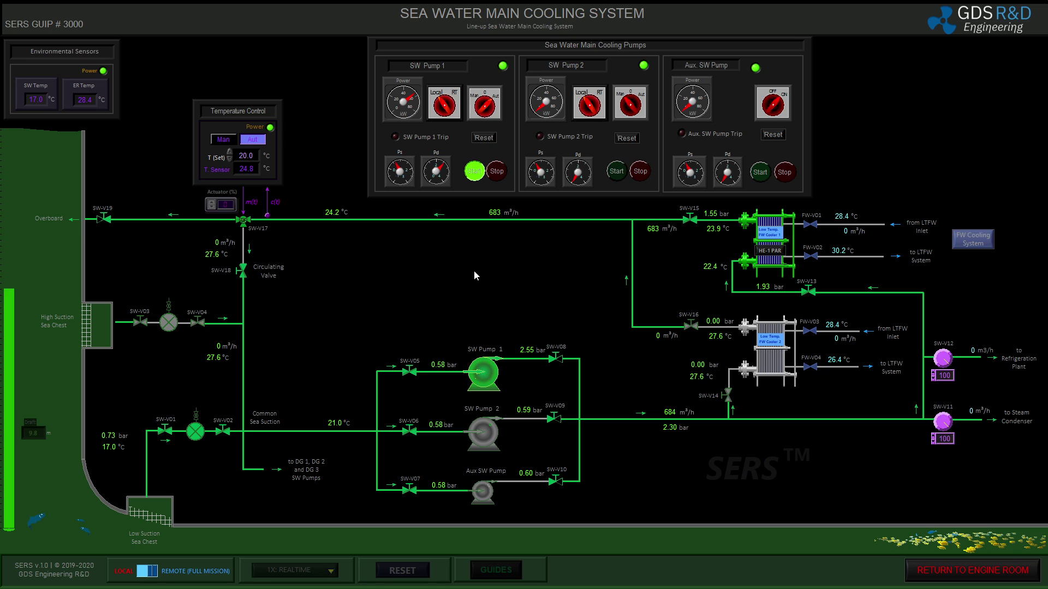
{"action": "left_click", "coordinate": [642, 105]}
{"action": "left_click", "coordinate": [972, 571]}
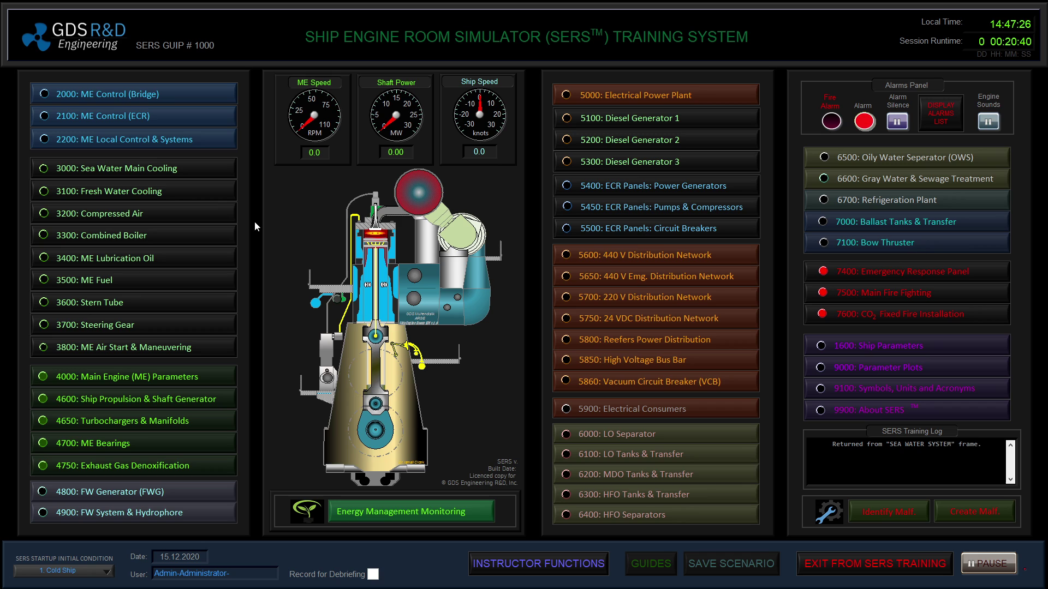
Step: Open hydrophore tank outlet valve FW-V73 and valve FW-V79 to supply the engine room fresh water systems
{"action": "left_click", "coordinate": [221, 192]}
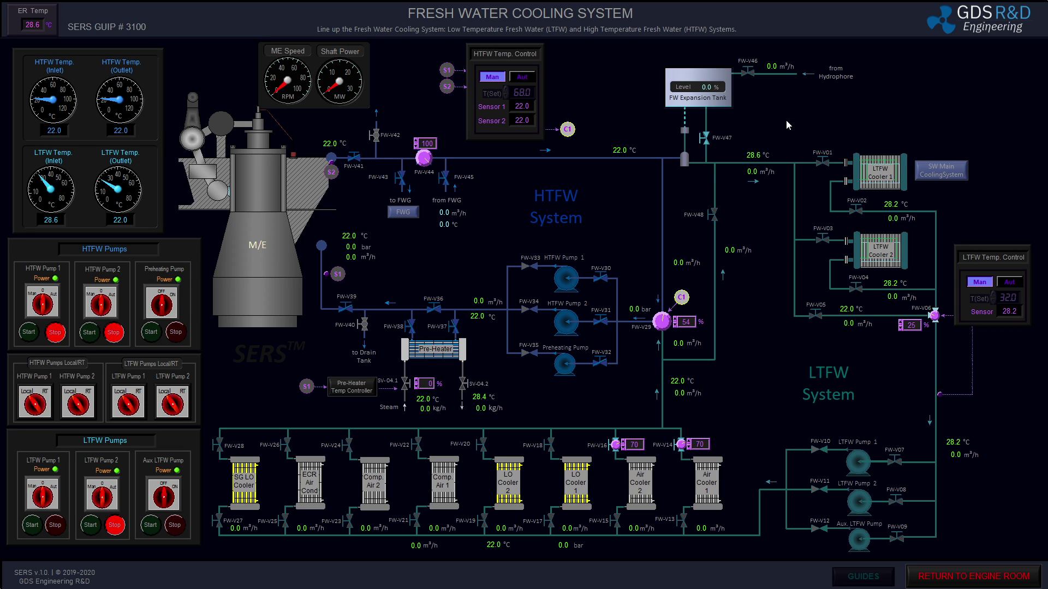
{"action": "left_click", "coordinate": [934, 577]}
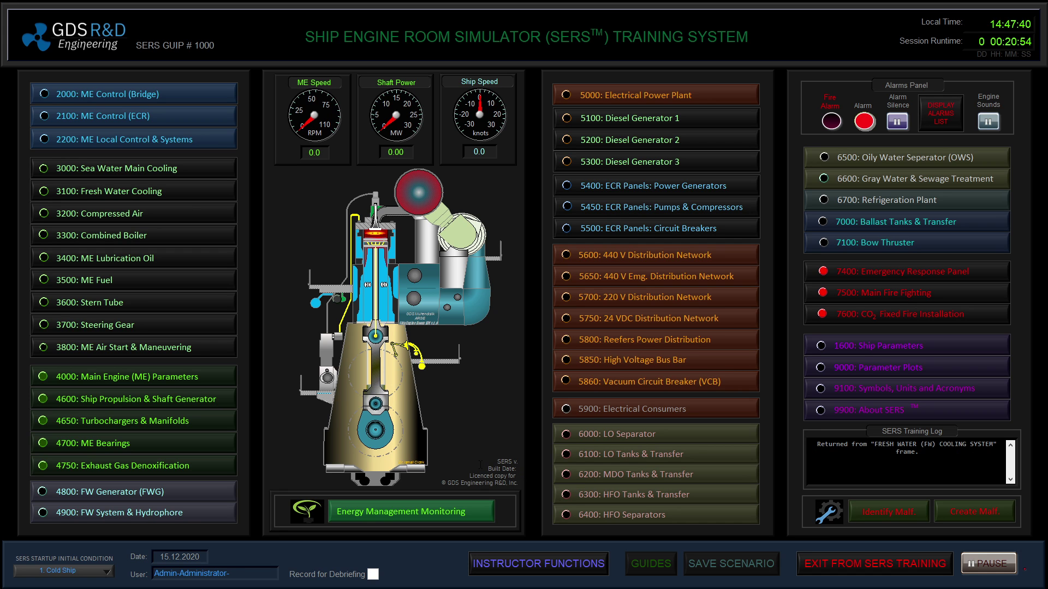
{"action": "left_click", "coordinate": [167, 507]}
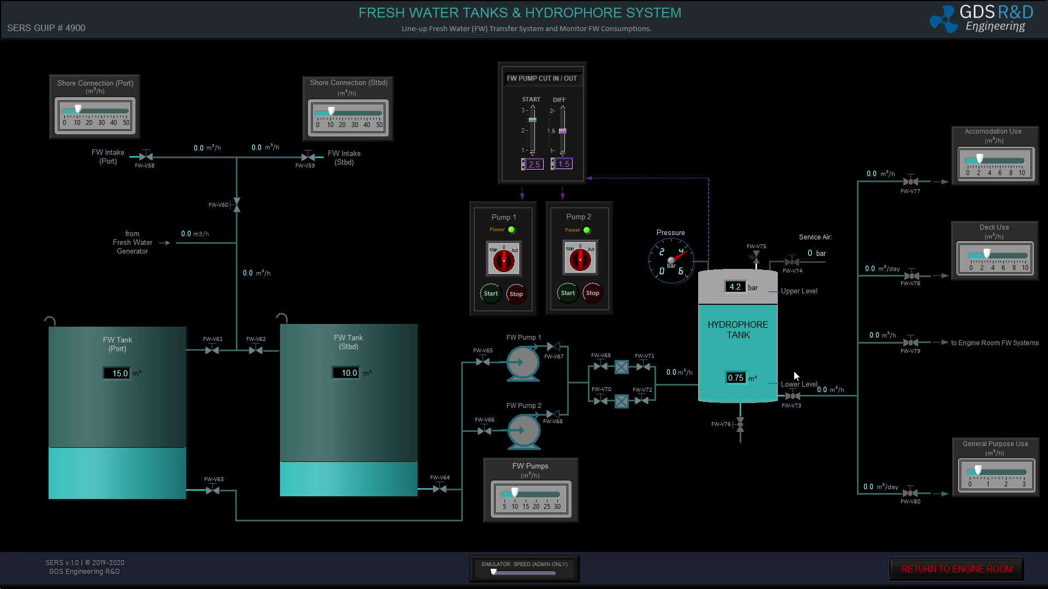
{"action": "left_click", "coordinate": [793, 398]}
{"action": "left_click", "coordinate": [911, 343]}
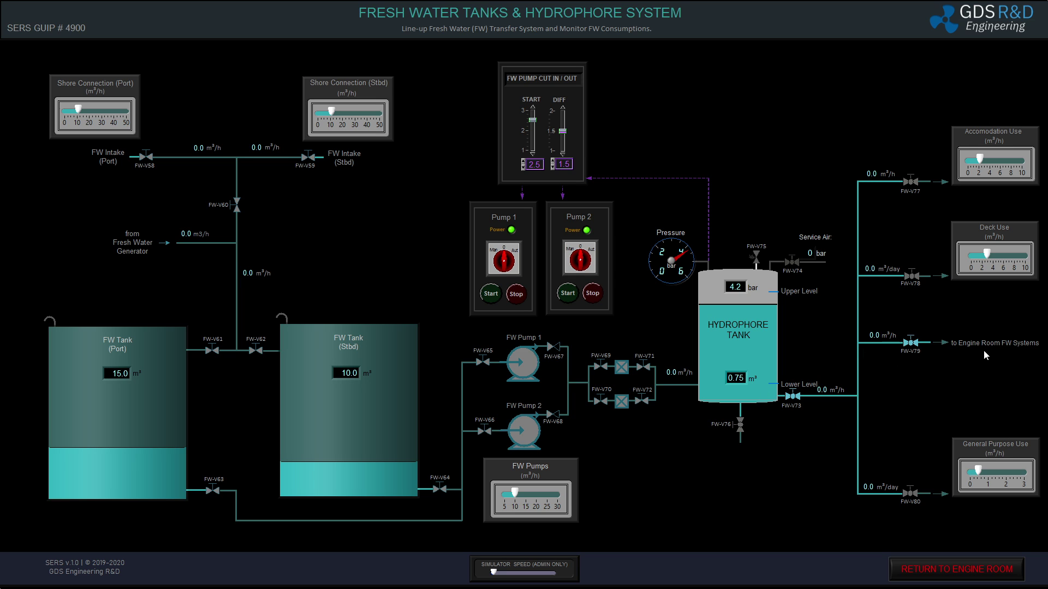
{"action": "left_click", "coordinate": [912, 569]}
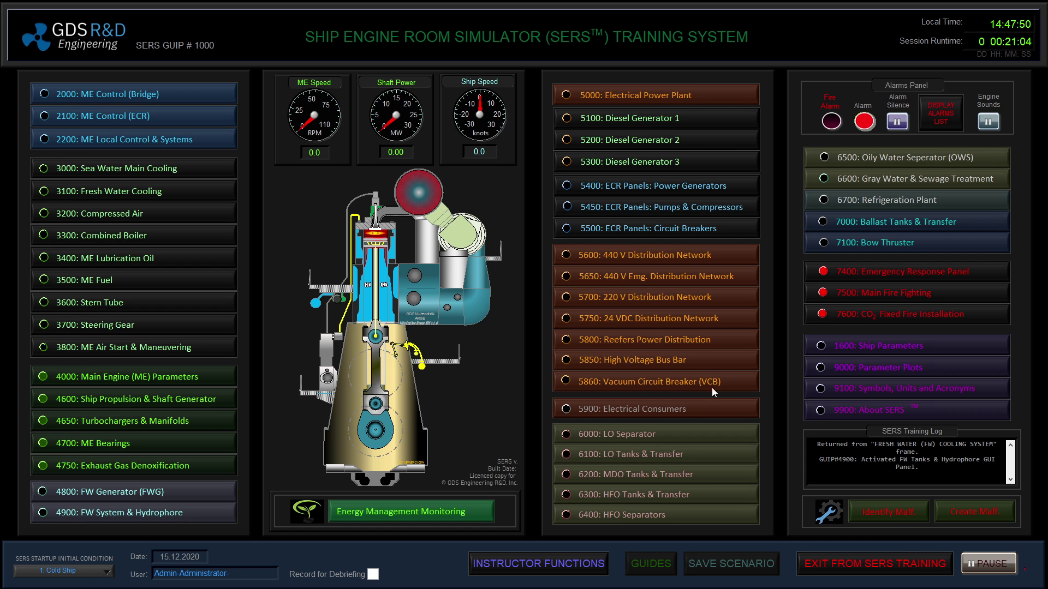
Step: Open valve FW-V46 in the fresh water cooling system to fill the FW expansion tank from the hydrophore
{"action": "left_click", "coordinate": [204, 191]}
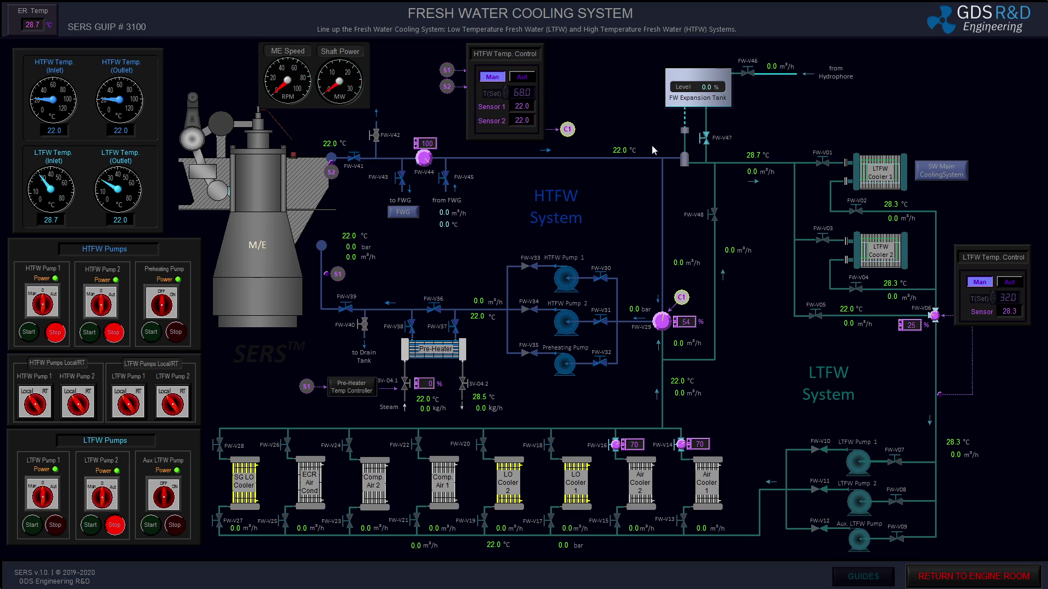
{"action": "left_click", "coordinate": [747, 73]}
{"action": "left_click", "coordinate": [929, 576]}
Step: Line up the hydrophore supply by opening FW-V63, FW-V64, FW-V65, FW-V66, FW-V69 and FW-V71, and set Pump 1 to Aut
{"action": "left_click", "coordinate": [169, 513]}
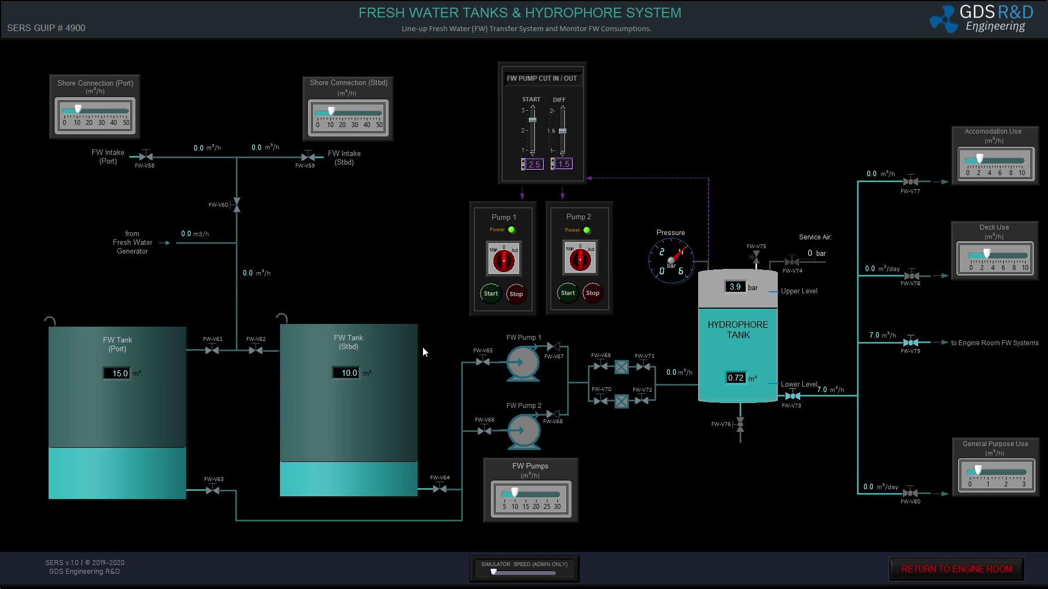
{"action": "left_click", "coordinate": [213, 490]}
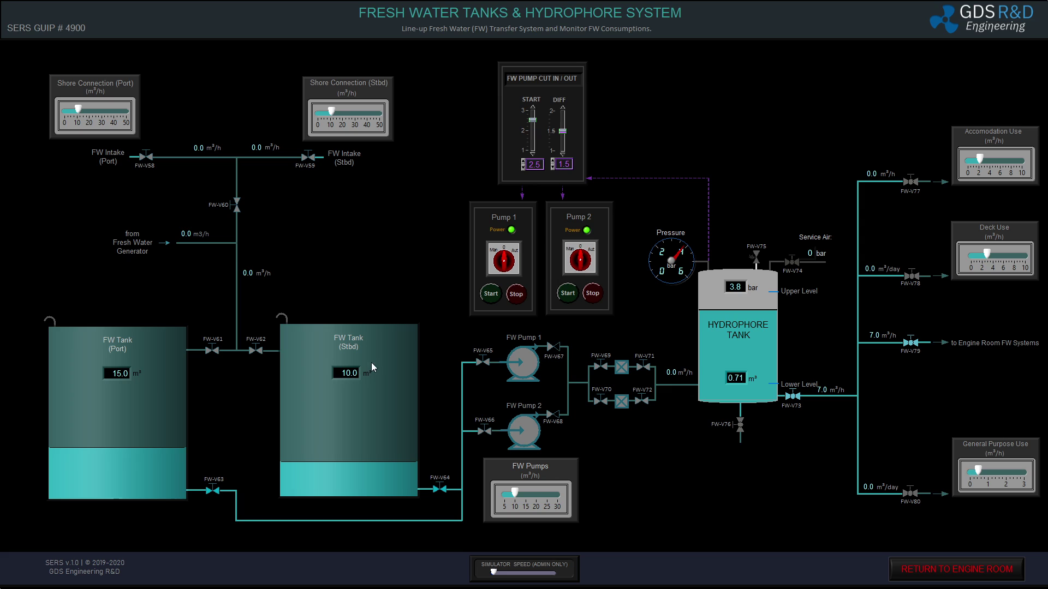
{"action": "left_click", "coordinate": [488, 363]}
{"action": "left_click", "coordinate": [484, 431]}
{"action": "left_click", "coordinate": [601, 367]}
{"action": "left_click", "coordinate": [644, 368]}
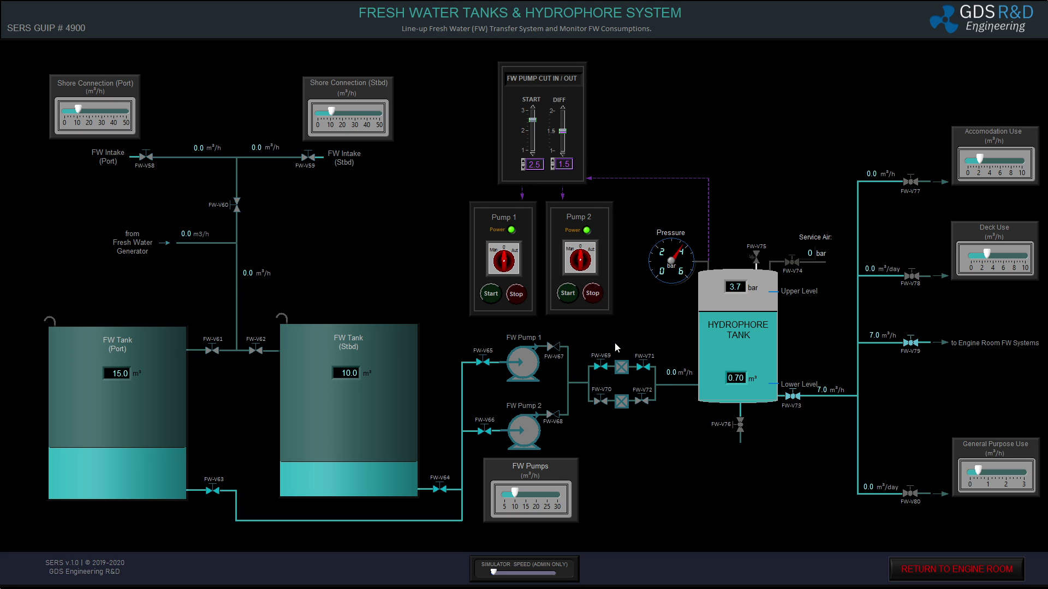
{"action": "left_click", "coordinate": [514, 258]}
{"action": "left_click", "coordinate": [925, 575]}
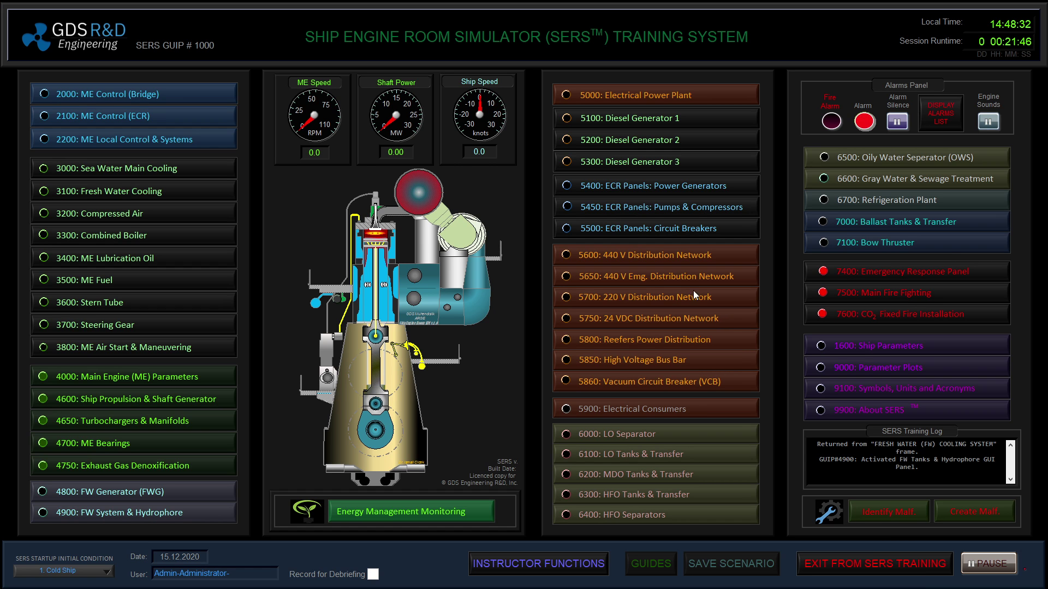
Step: In the fresh water cooling system, open FW-V47, LTFW Cooler 1 valve FW-V02 and LTFW pump suction valves FW-V07, FW-V08 and FW-V09
{"action": "left_click", "coordinate": [195, 197]}
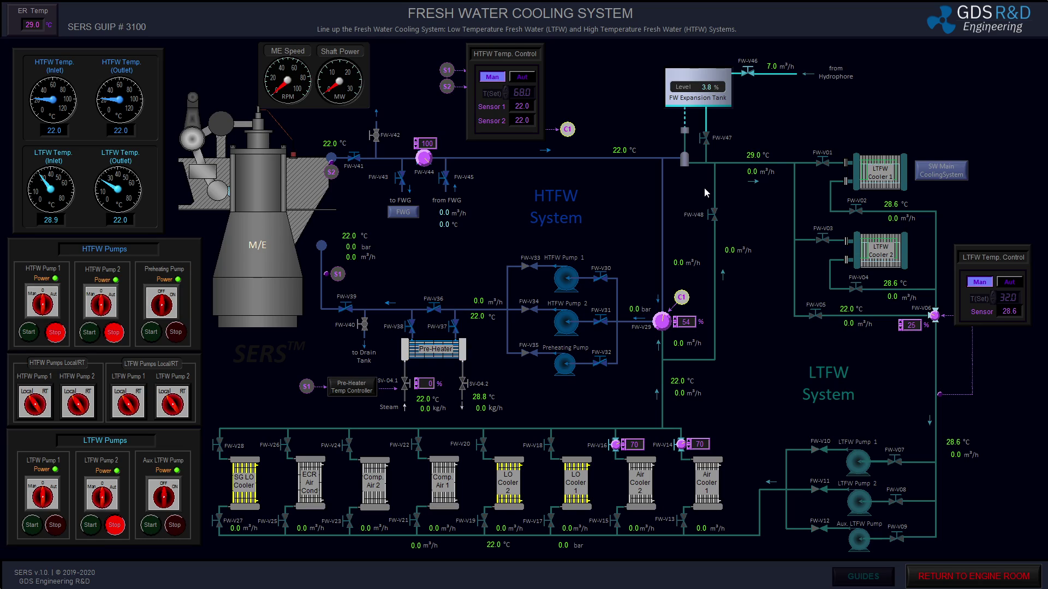
{"action": "left_click", "coordinate": [704, 140]}
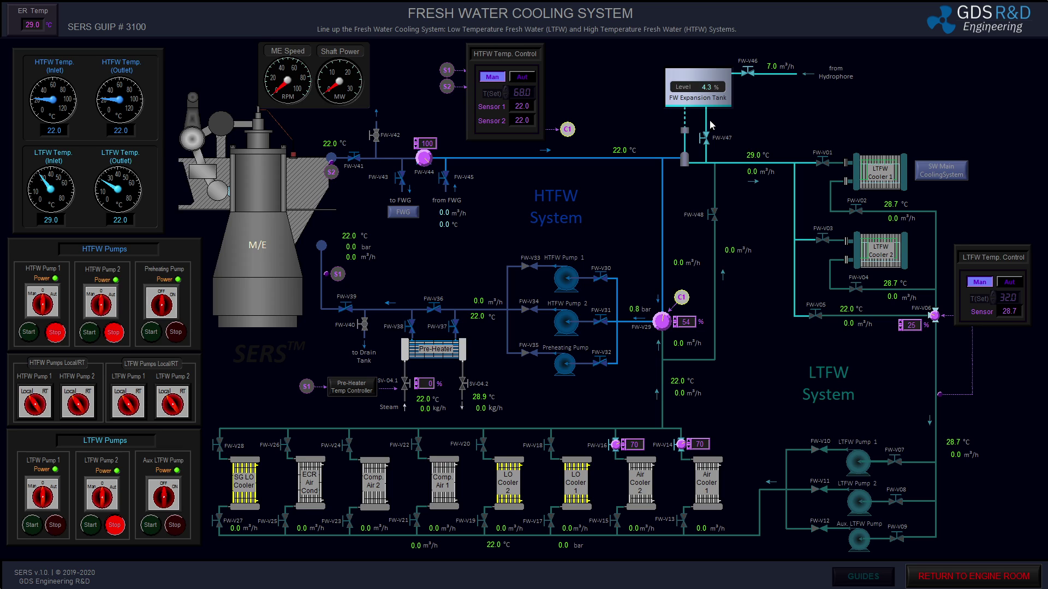
{"action": "left_click", "coordinate": [861, 205]}
{"action": "left_click", "coordinate": [894, 462]}
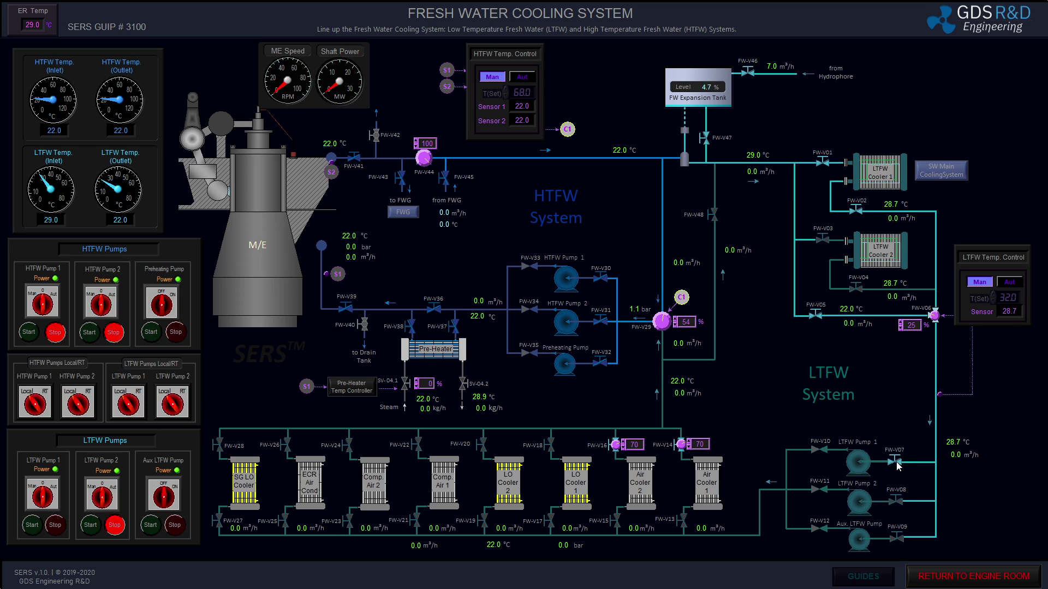
{"action": "left_click", "coordinate": [895, 501]}
{"action": "left_click", "coordinate": [897, 535]}
Step: Open FW-V21, FW-V22, FW-V23 and FW-V24 for the Comp. Air 1 and 2 coolers, and set LTFW Pump 1 to Aut
{"action": "left_click", "coordinate": [417, 518]}
{"action": "left_click", "coordinate": [350, 519]}
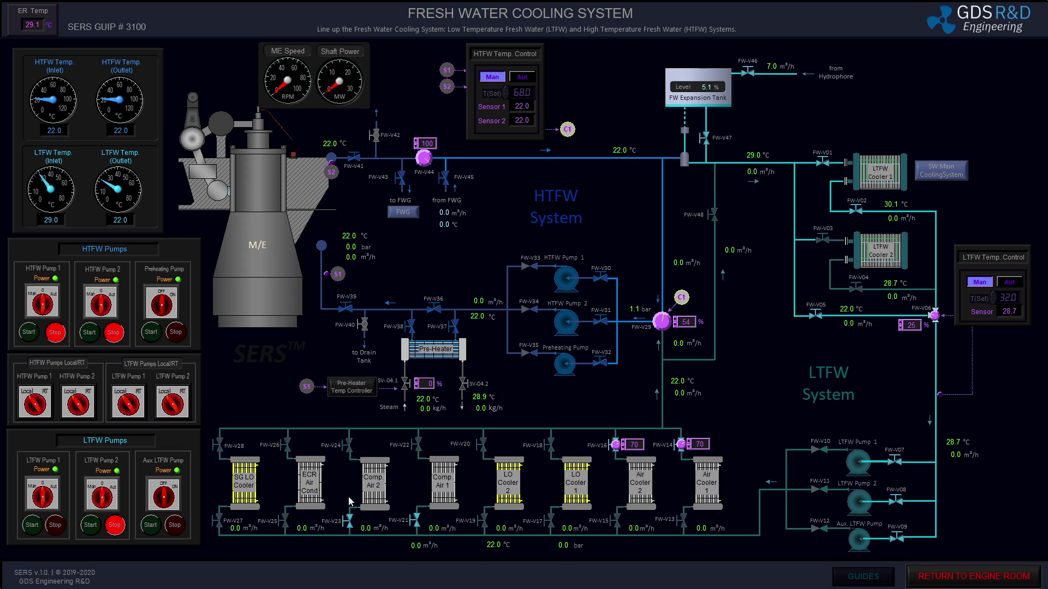
{"action": "left_click", "coordinate": [348, 448]}
{"action": "left_click", "coordinate": [416, 446]}
{"action": "left_click", "coordinate": [51, 498]}
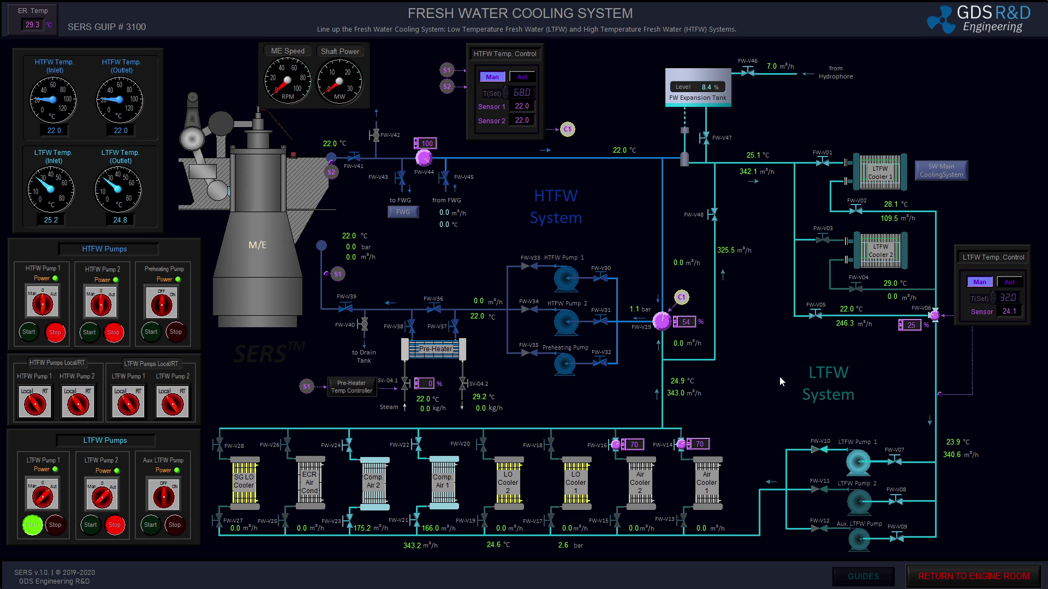
{"action": "left_click", "coordinate": [955, 577]}
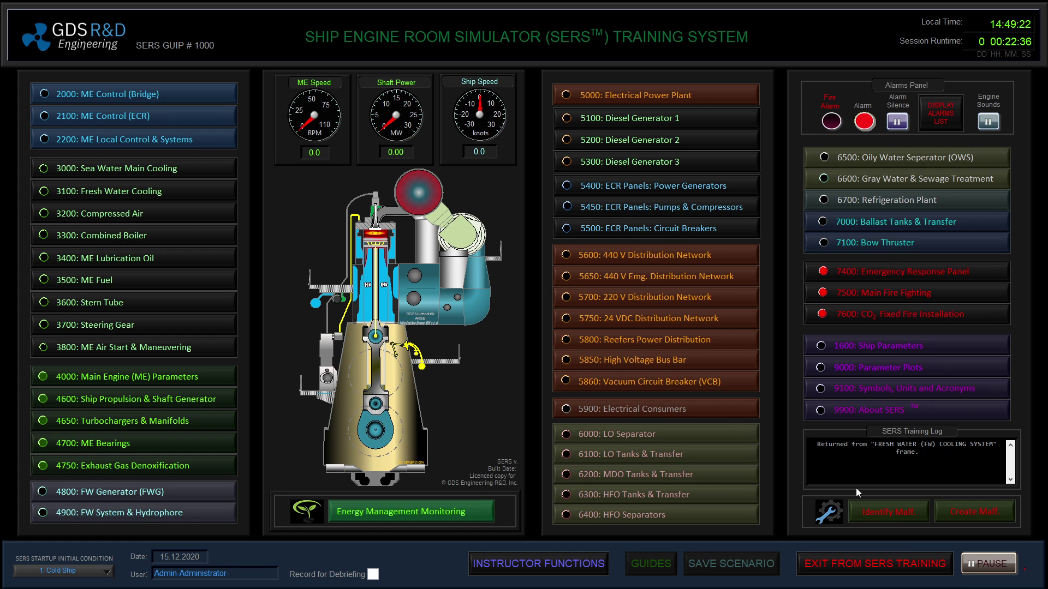
Step: Set Air Compressor 1 and Air Compressor 2 to Aut in the compressed air system to charge Air Receivers 1 and 2
{"action": "left_click", "coordinate": [164, 209]}
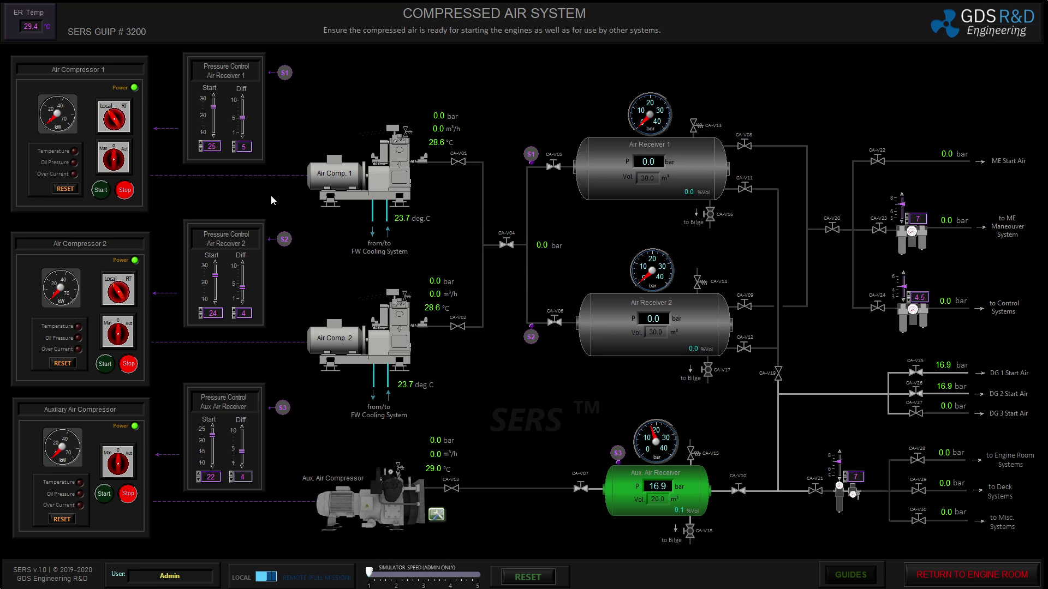
{"action": "left_click", "coordinate": [125, 164]}
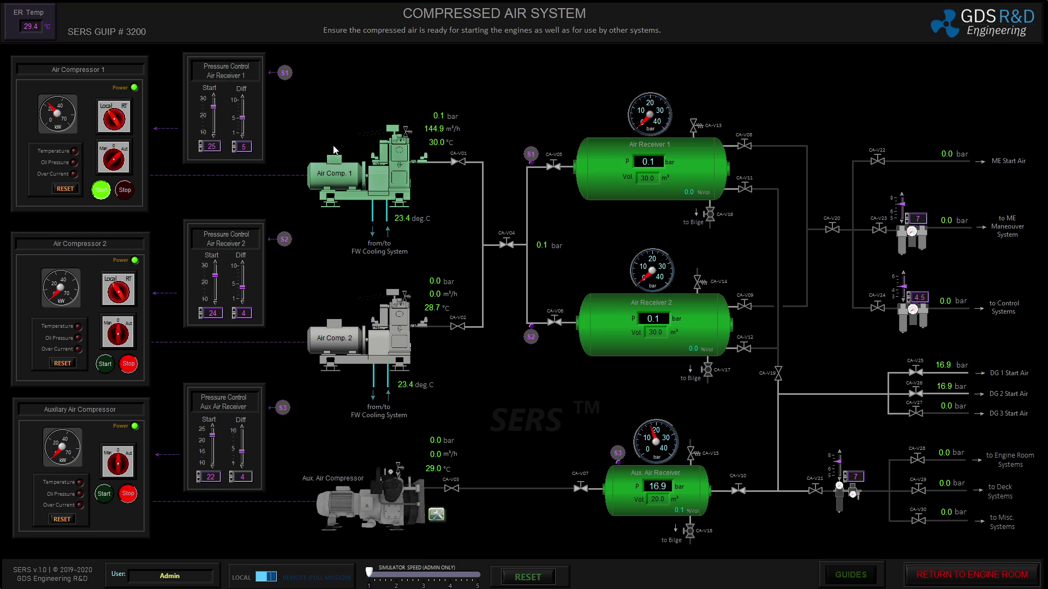
{"action": "left_click", "coordinate": [128, 335]}
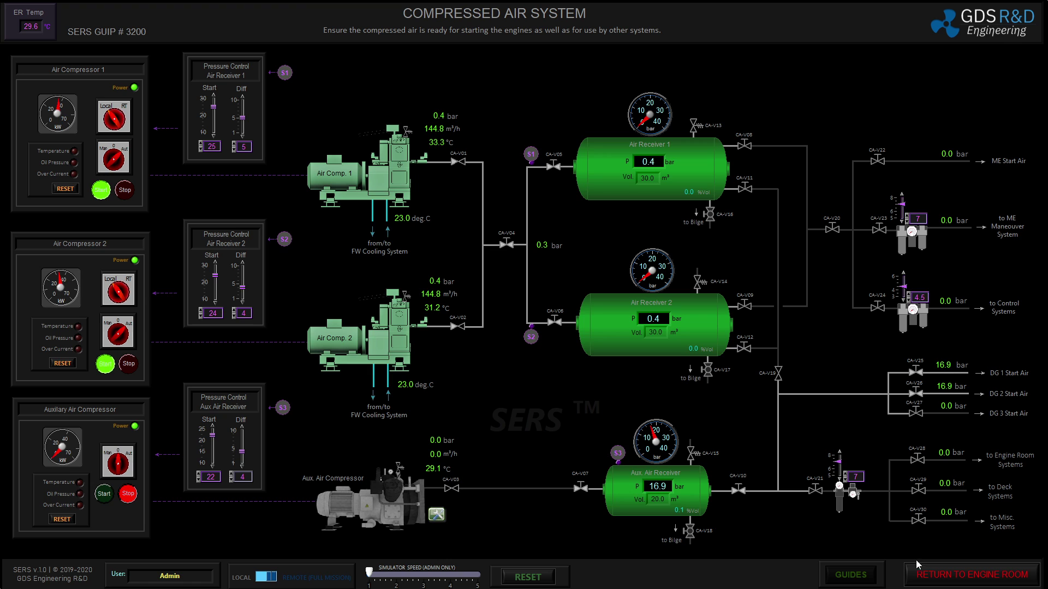
{"action": "left_click", "coordinate": [923, 573]}
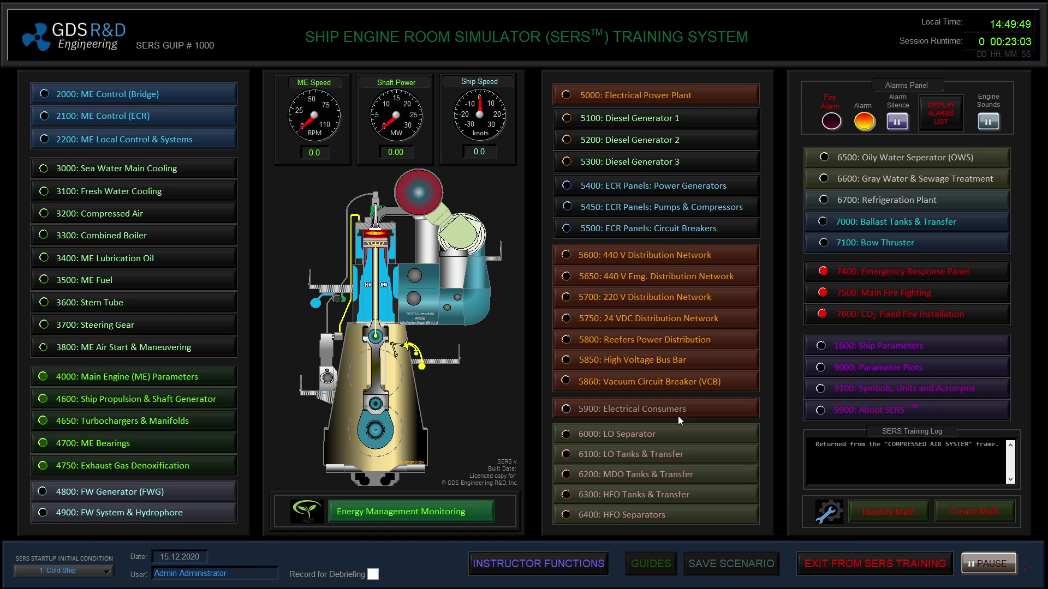
Step: In the combined boiler system, open FW-V79.4 to fill the distilled water tank, start the FW Make Up Pump and set Feed Pump 1 to AUTO
{"action": "left_click", "coordinate": [123, 235]}
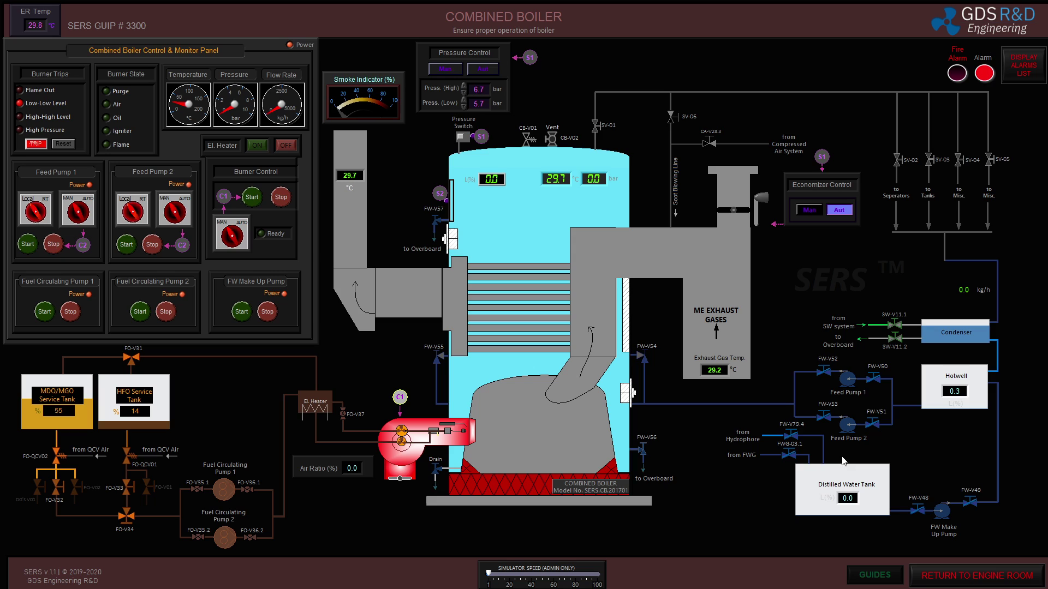
{"action": "left_click", "coordinate": [790, 436]}
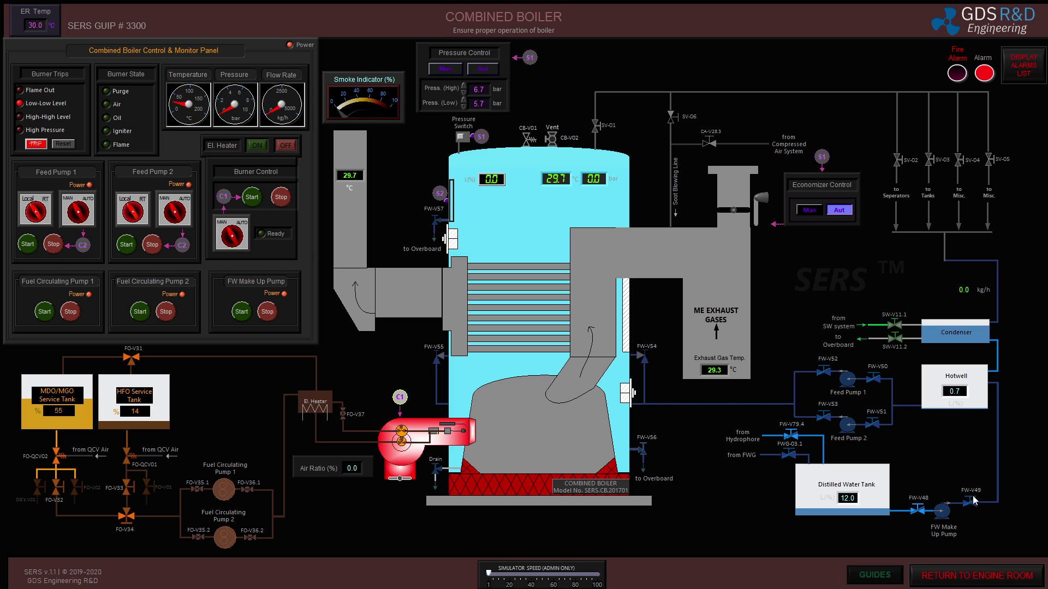
{"action": "left_click", "coordinate": [243, 312]}
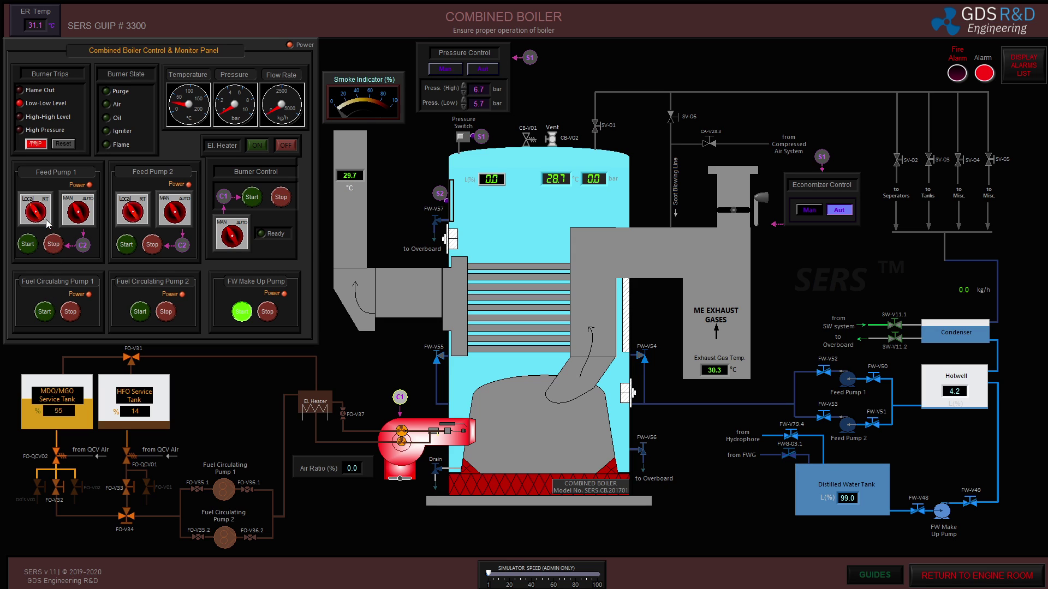
{"action": "left_click", "coordinate": [85, 212]}
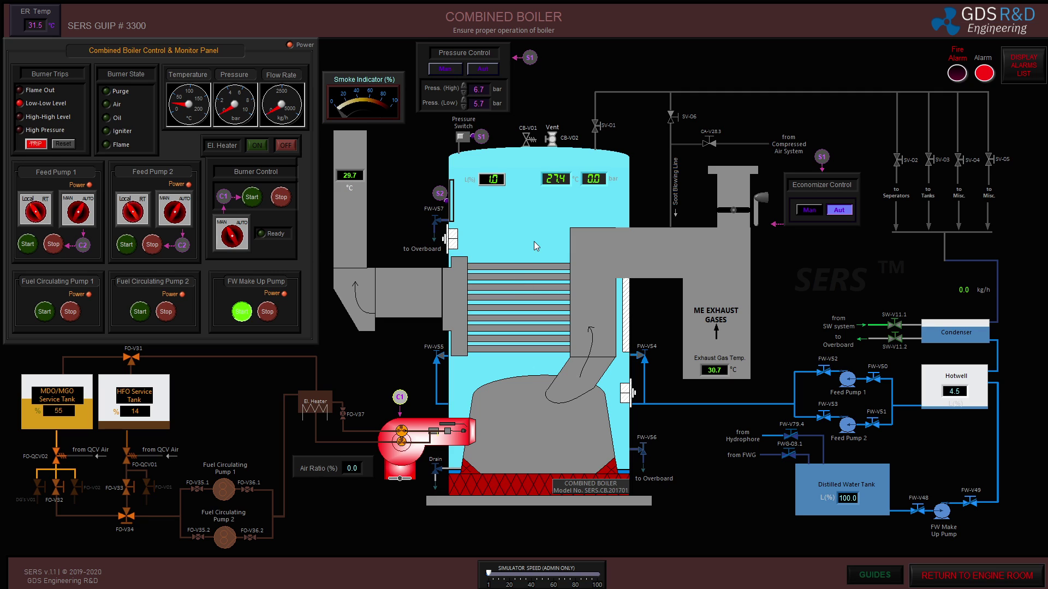
{"action": "left_click", "coordinate": [952, 582]}
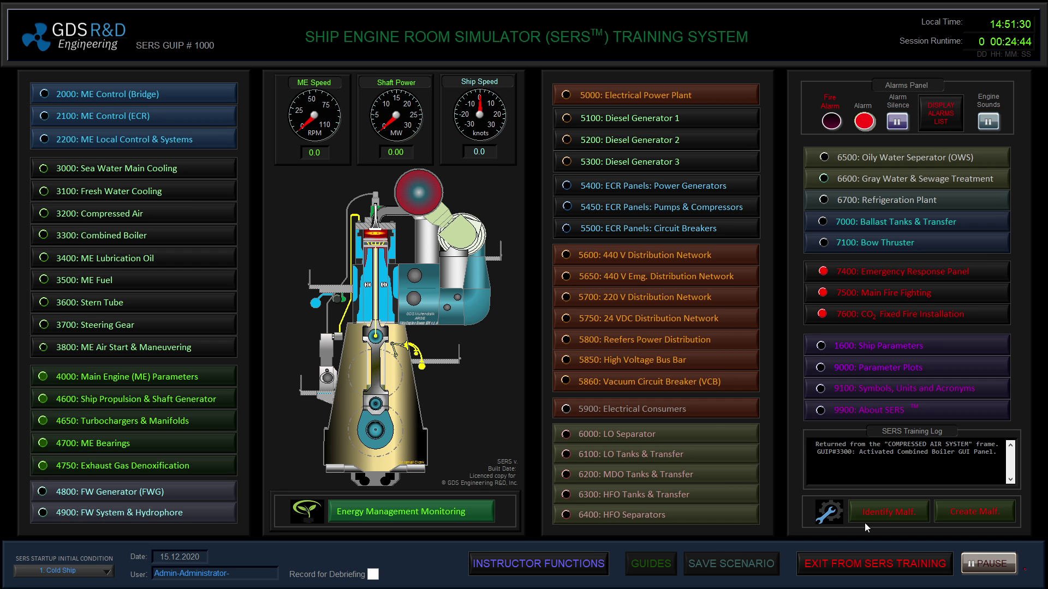
Step: Check the fresh water cooling flows, air receiver pressures, 440 V distribution network and combined boiler water level
{"action": "left_click", "coordinate": [210, 192]}
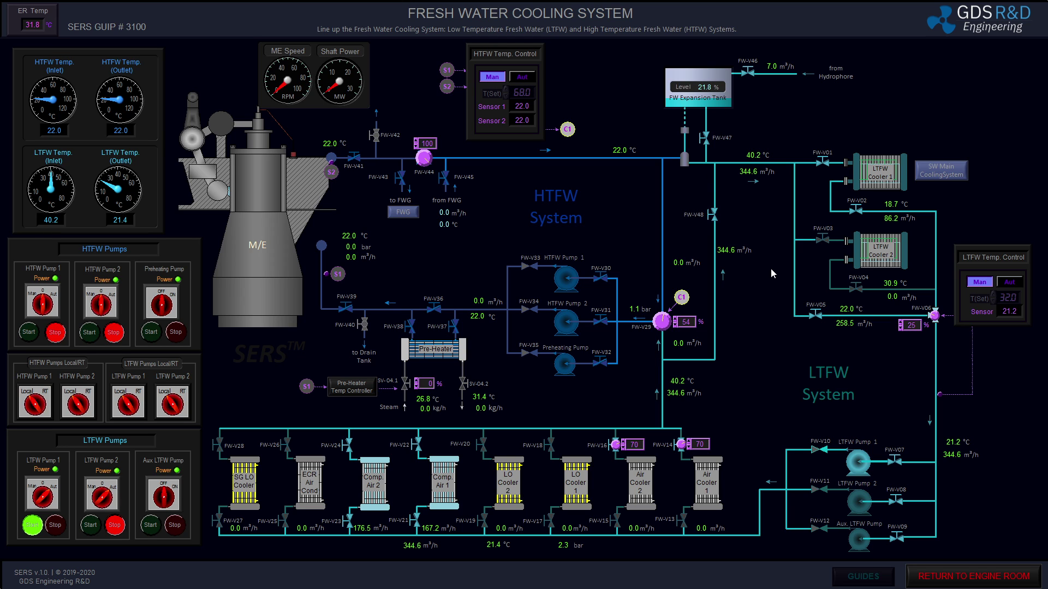
{"action": "left_click", "coordinate": [960, 576]}
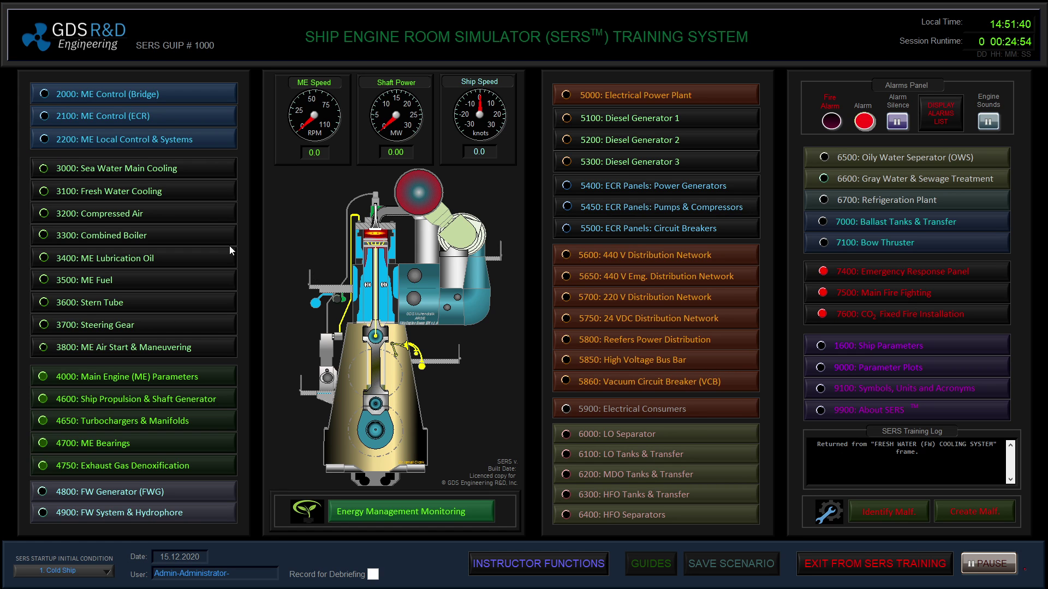
{"action": "left_click", "coordinate": [168, 212]}
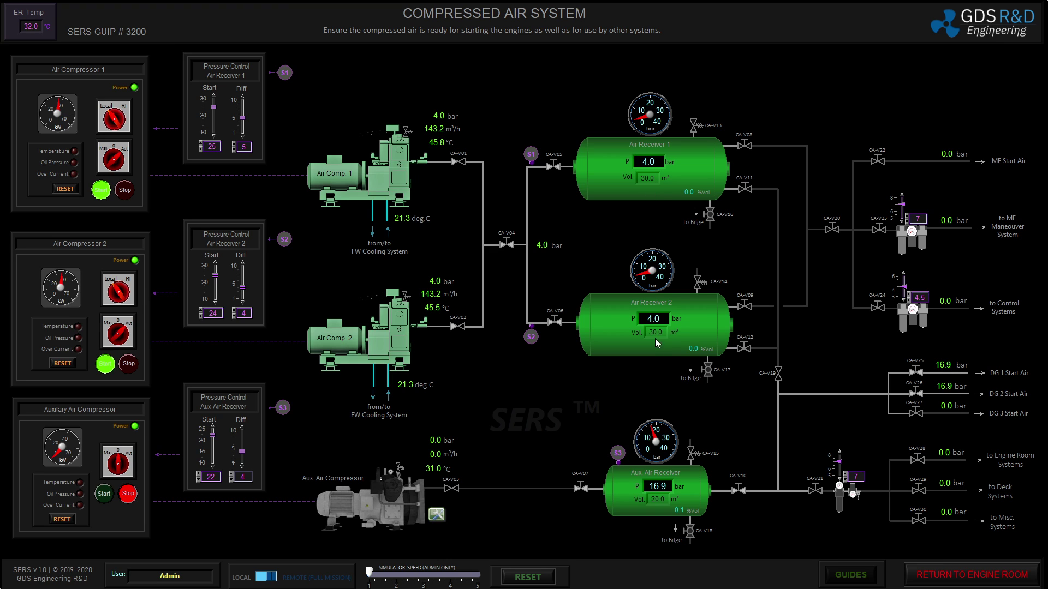
{"action": "left_click", "coordinate": [946, 578]}
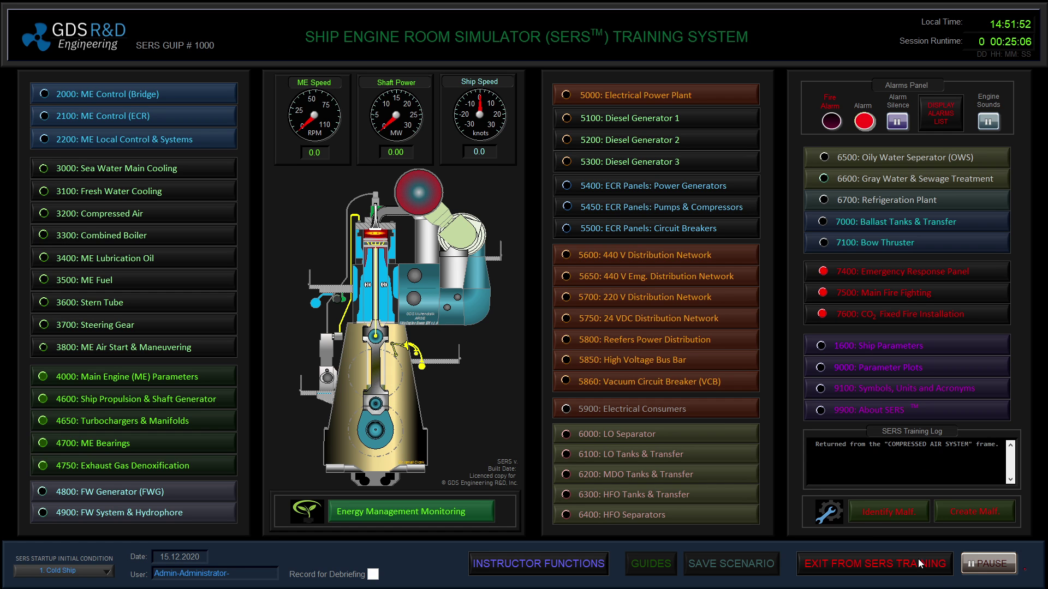
{"action": "left_click", "coordinate": [674, 255]}
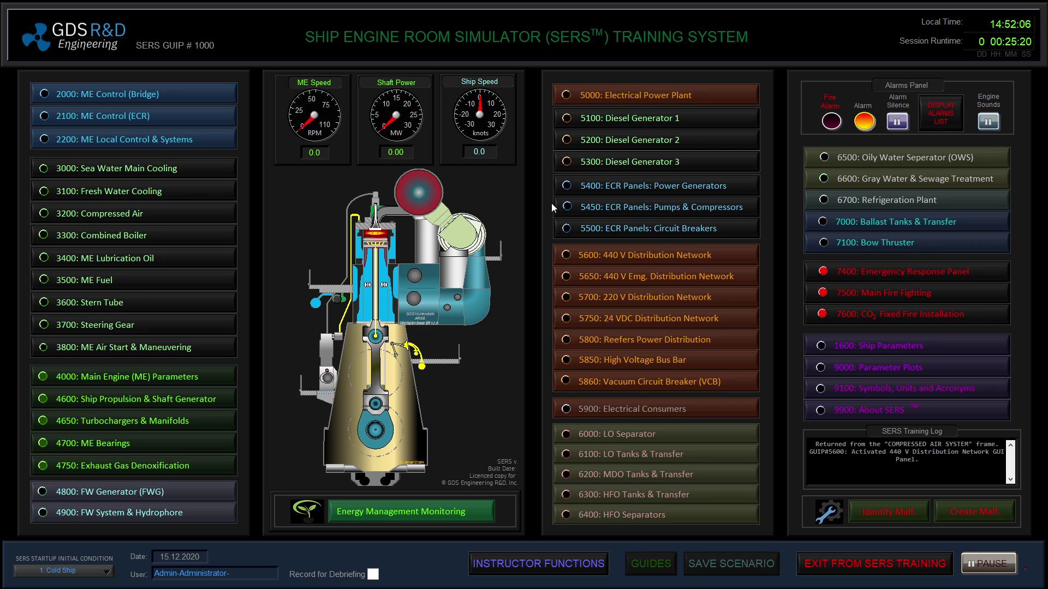
{"action": "left_click", "coordinate": [147, 233]}
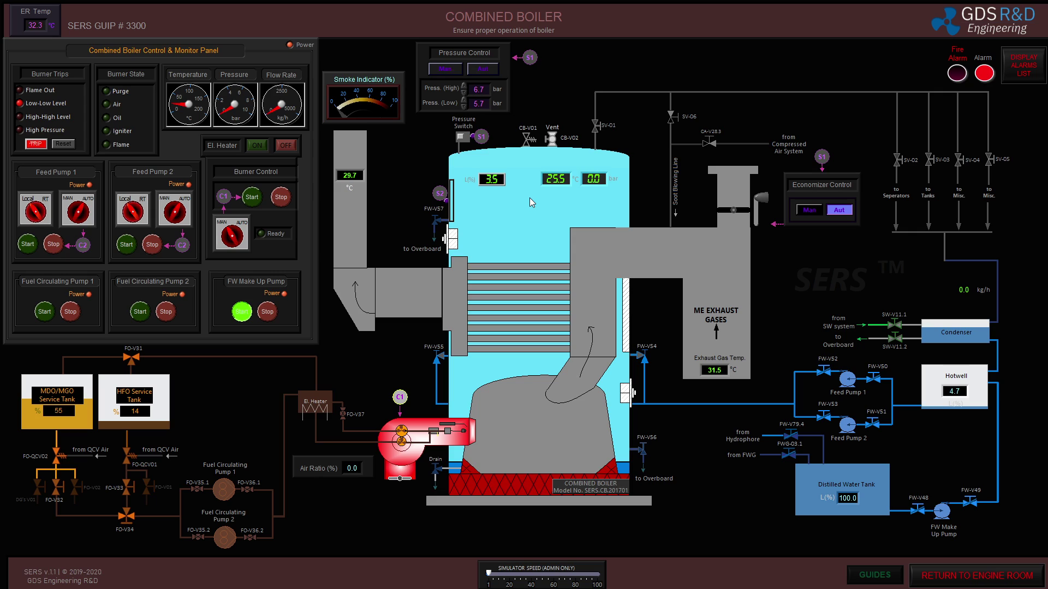